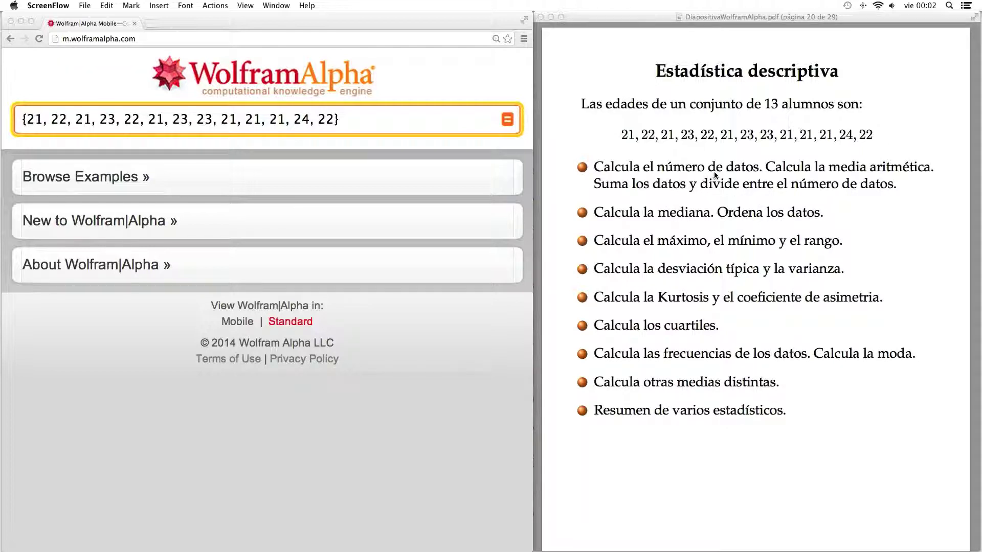
- Compute the length of the list {21, 22, 21, 23, 22, 21, 23, 23, 21, 21, 21, 24, 22} and its mean
{"action": "left_click", "coordinate": [22, 119]}
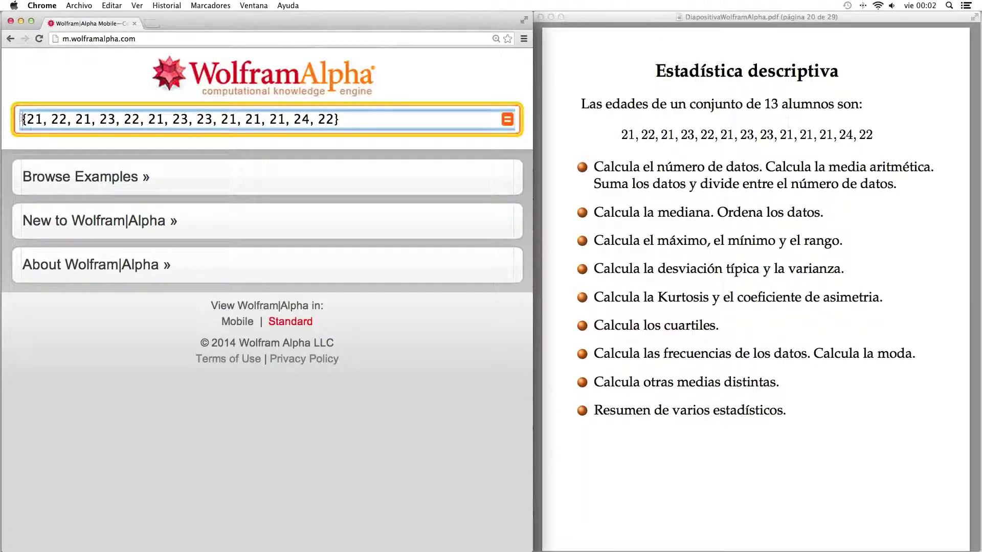
{"action": "type", "text": "length"}
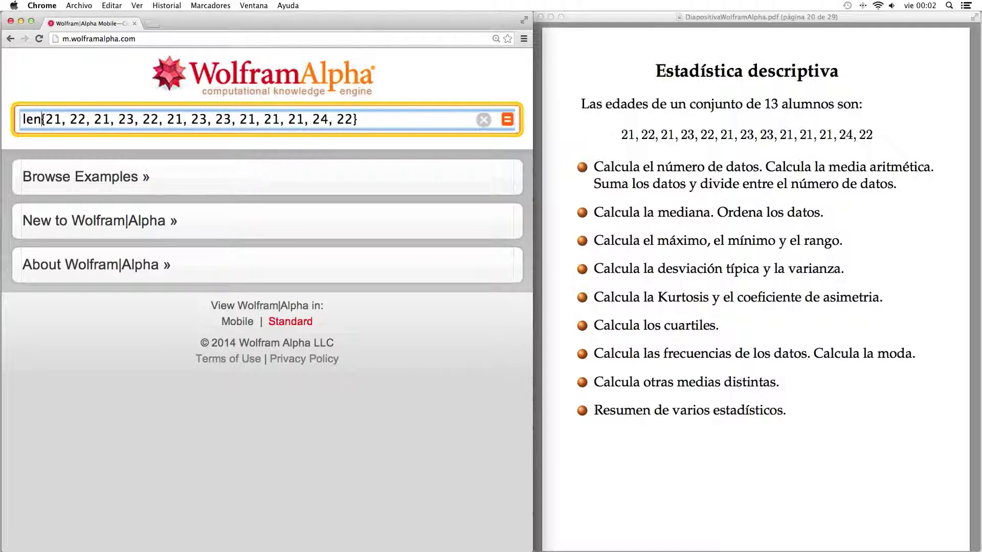
{"action": "key", "text": "Return"}
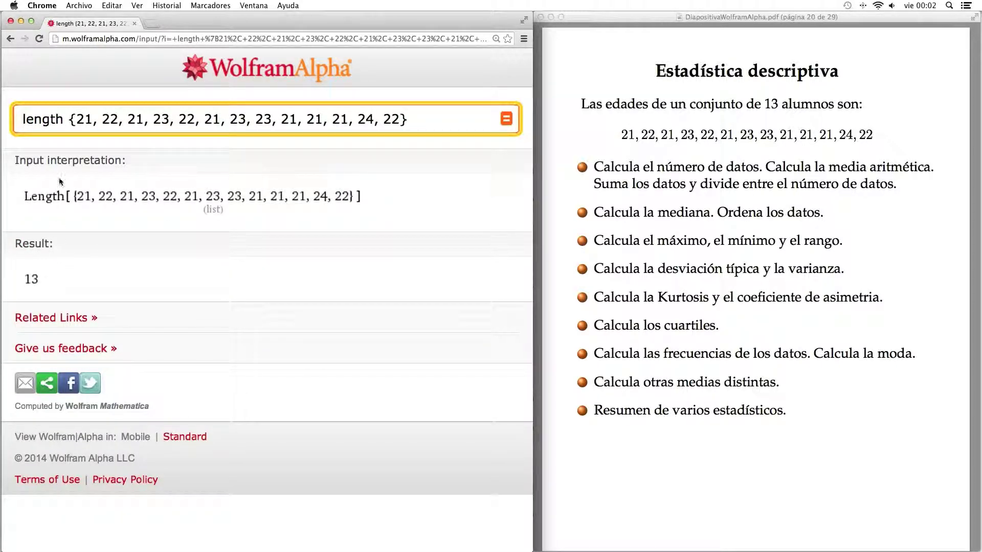
{"action": "left_click_drag", "start_coordinate": [61, 117], "coordinate": [20, 116]}
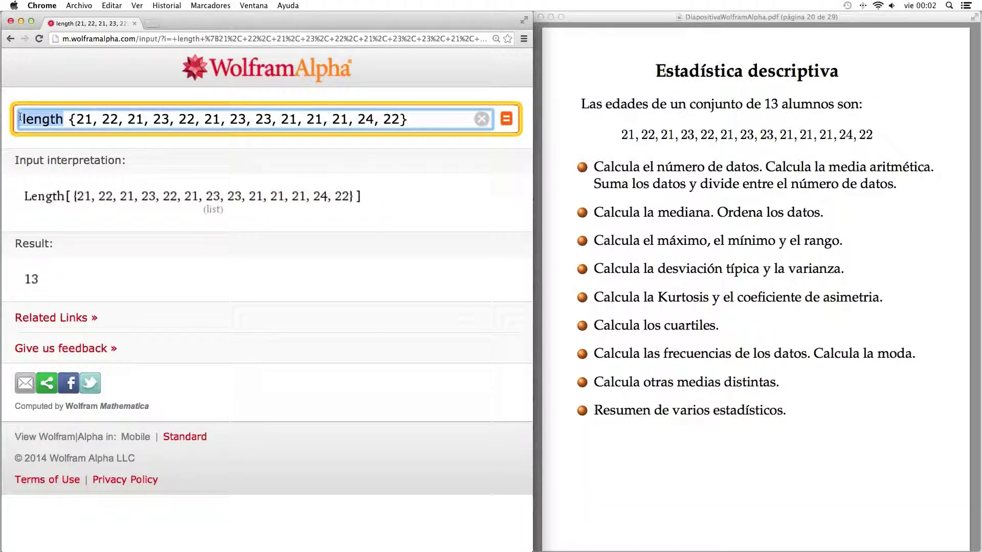
{"action": "type", "text": "mean"}
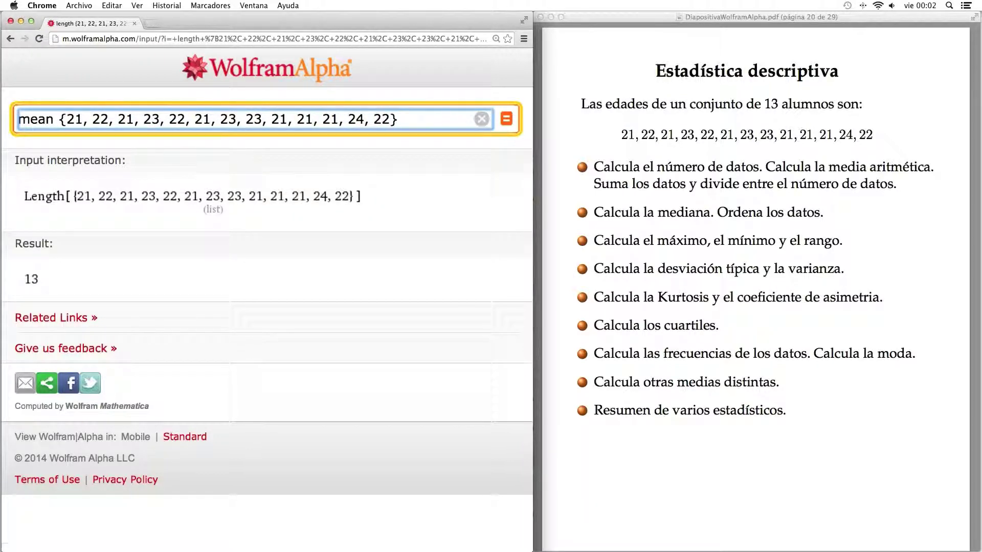
{"action": "key", "text": "Return"}
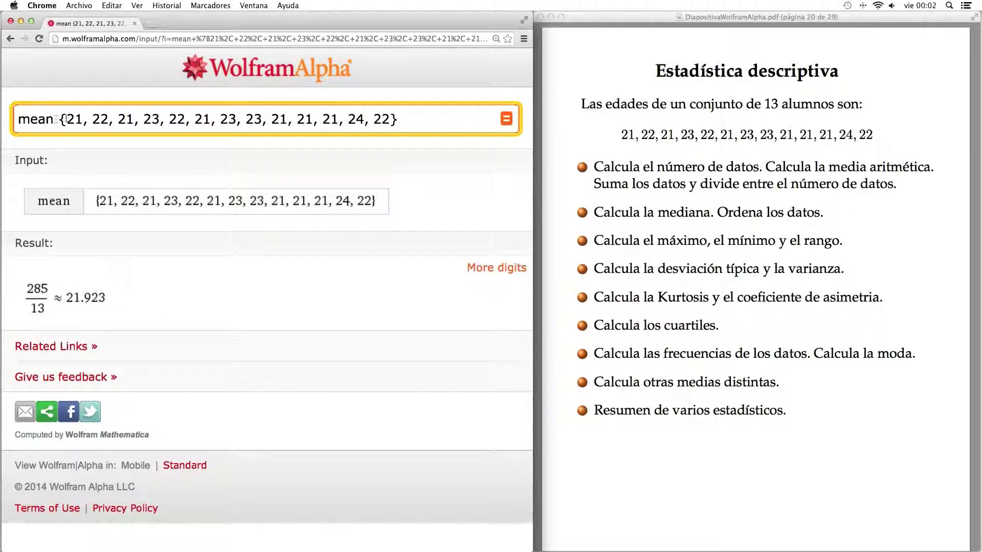
- Compute the total of the ages list, and evaluate that total divided by 13
{"action": "left_click_drag", "start_coordinate": [54, 119], "coordinate": [18, 120]}
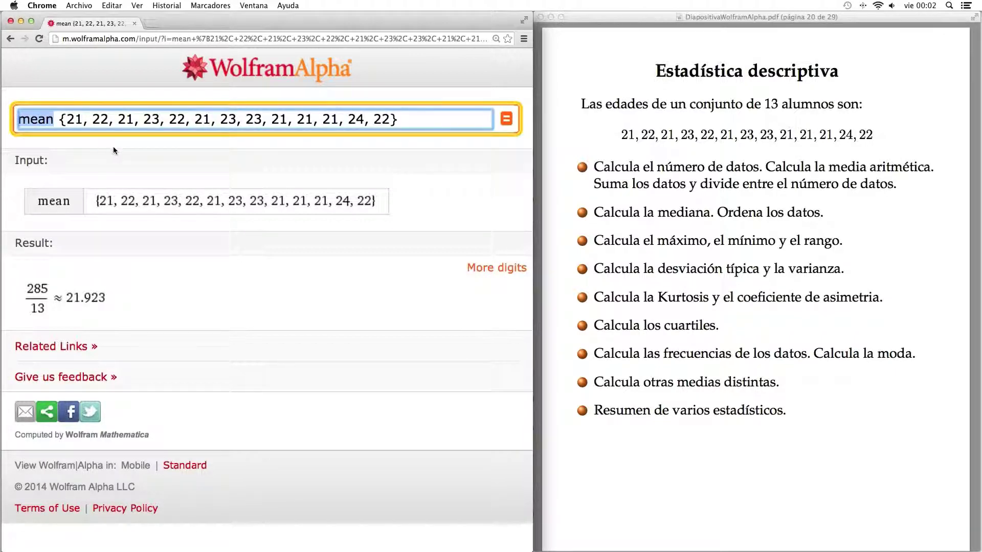
{"action": "type", "text": "tota"}
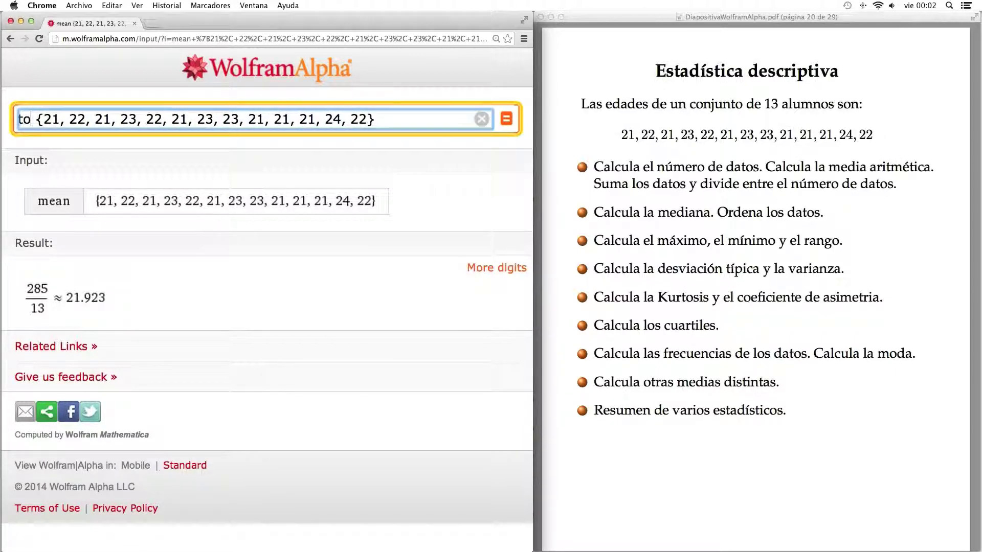
{"action": "type", "text": "l"}
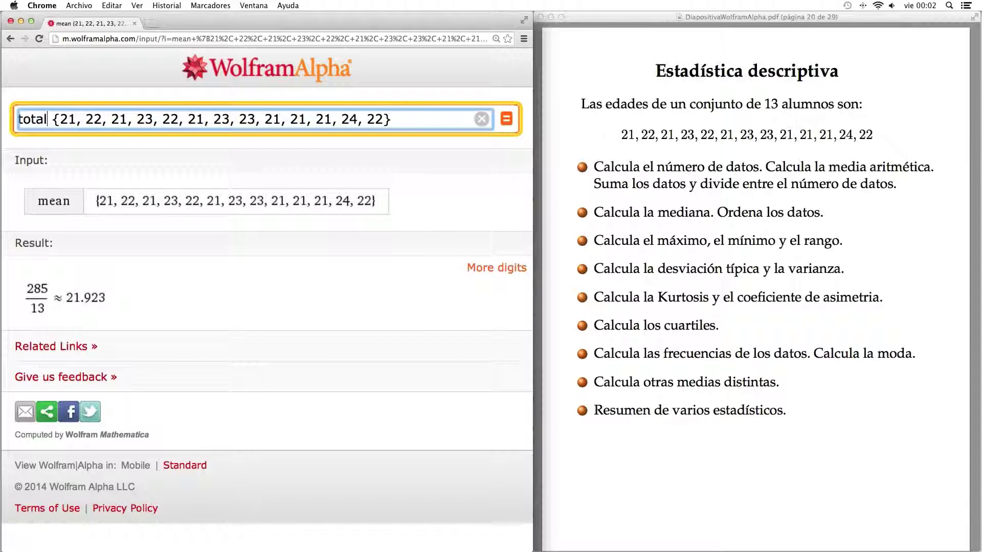
{"action": "key", "text": "Return"}
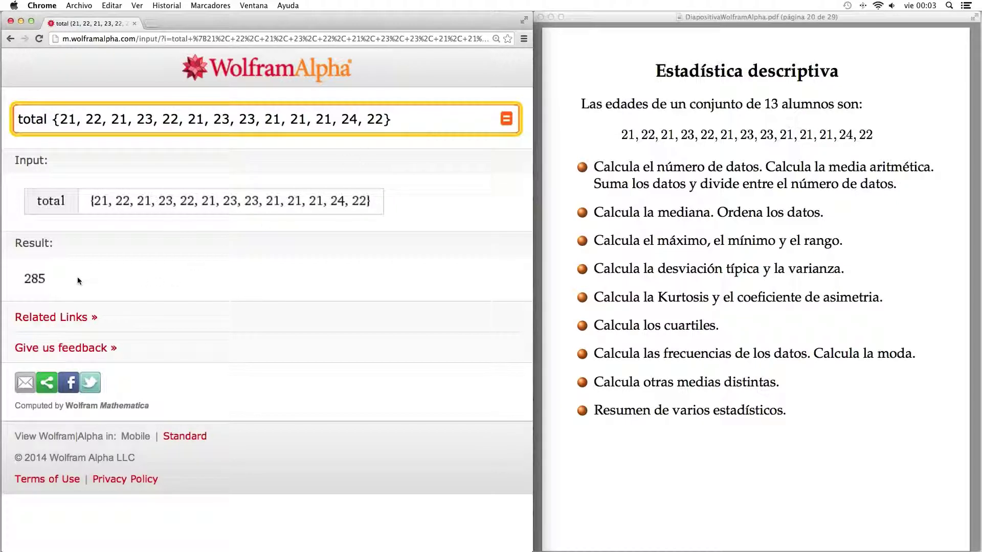
{"action": "left_click", "coordinate": [406, 119]}
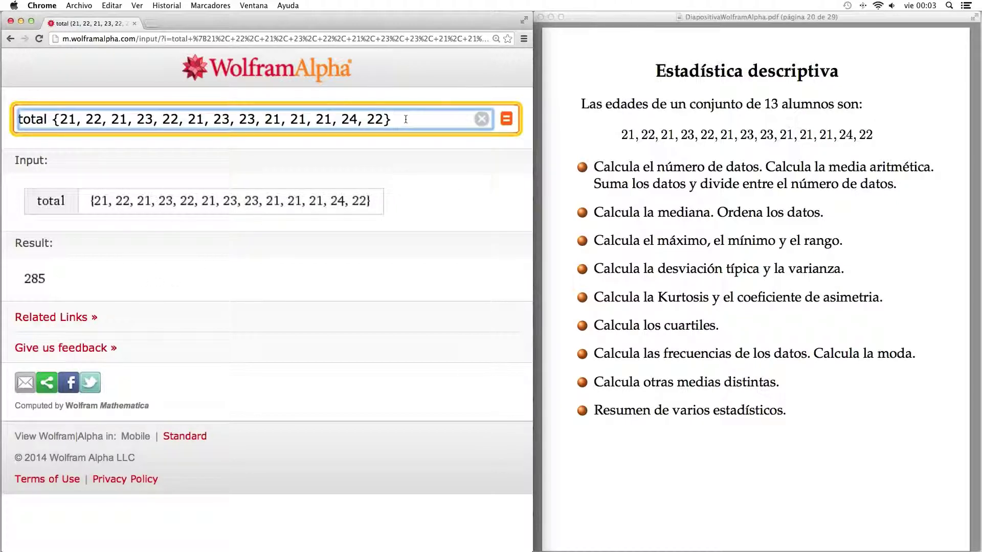
{"action": "type", "text": "/13"}
{"action": "key", "text": "Return"}
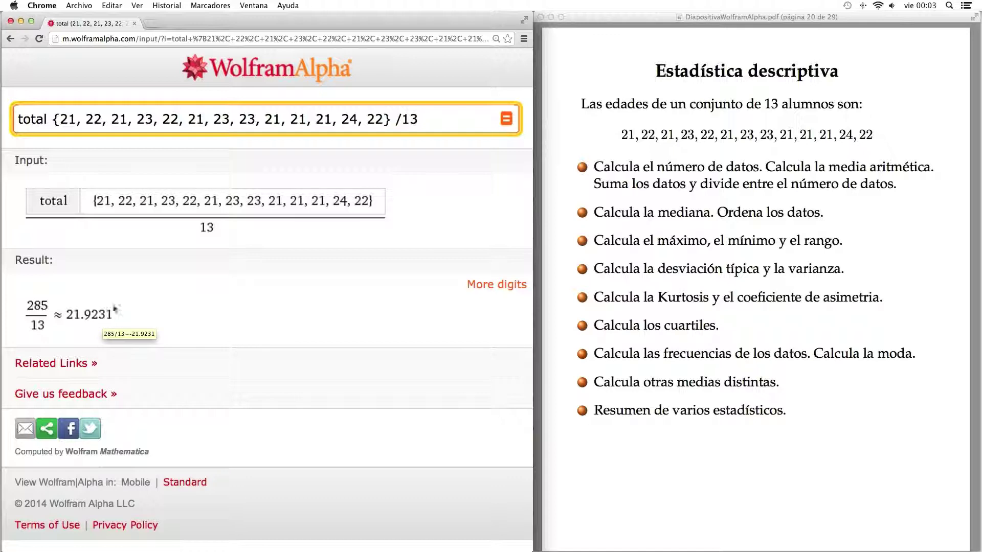
- Compute the median of the ages list, removing the /13 divisor from the query
{"action": "double_click", "coordinate": [48, 117]}
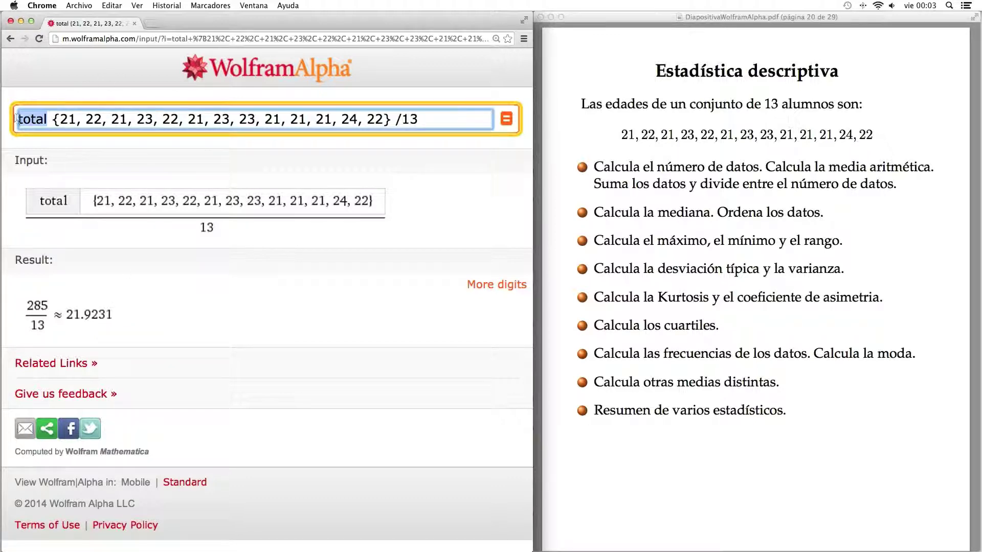
{"action": "type", "text": "medi"}
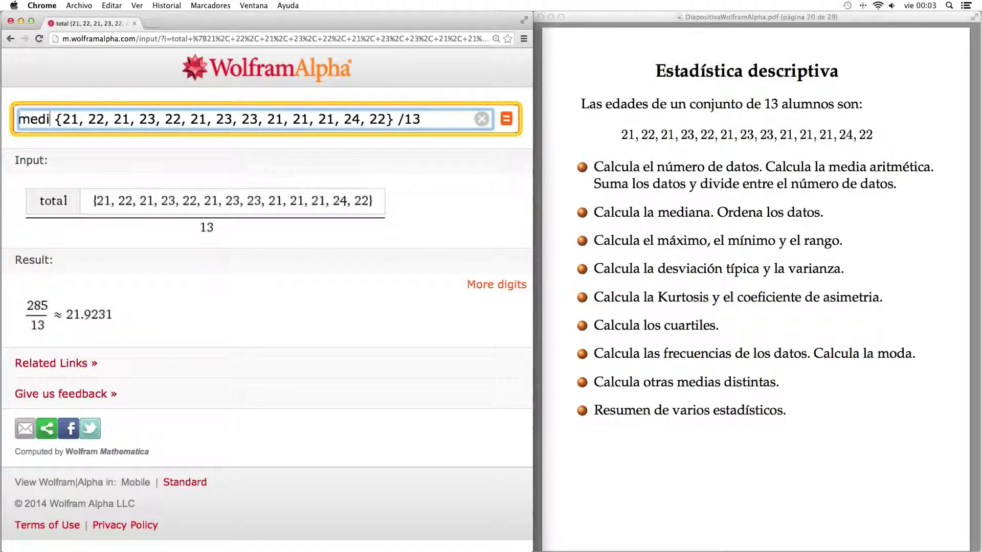
{"action": "type", "text": "an"}
{"action": "key", "text": "Return"}
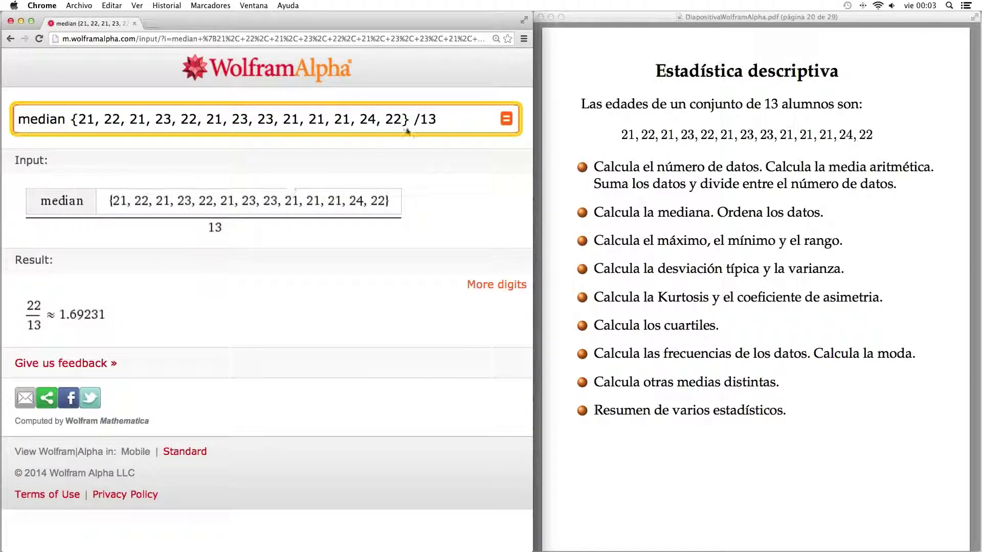
{"action": "left_click", "coordinate": [440, 120]}
{"action": "key", "text": "BackSpace"}
{"action": "key", "text": "BackSpace"}
{"action": "key", "text": "BackSpace"}
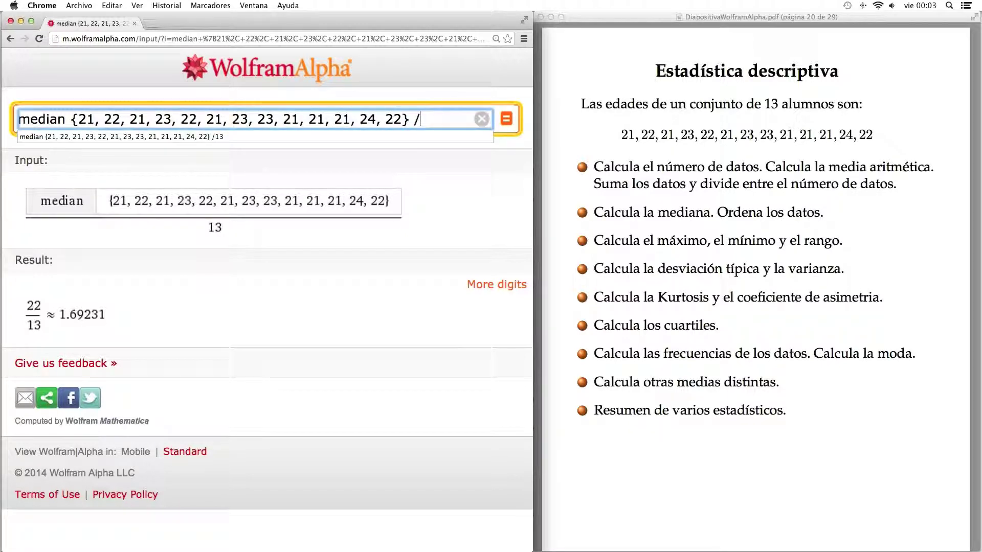
{"action": "key", "text": "Return"}
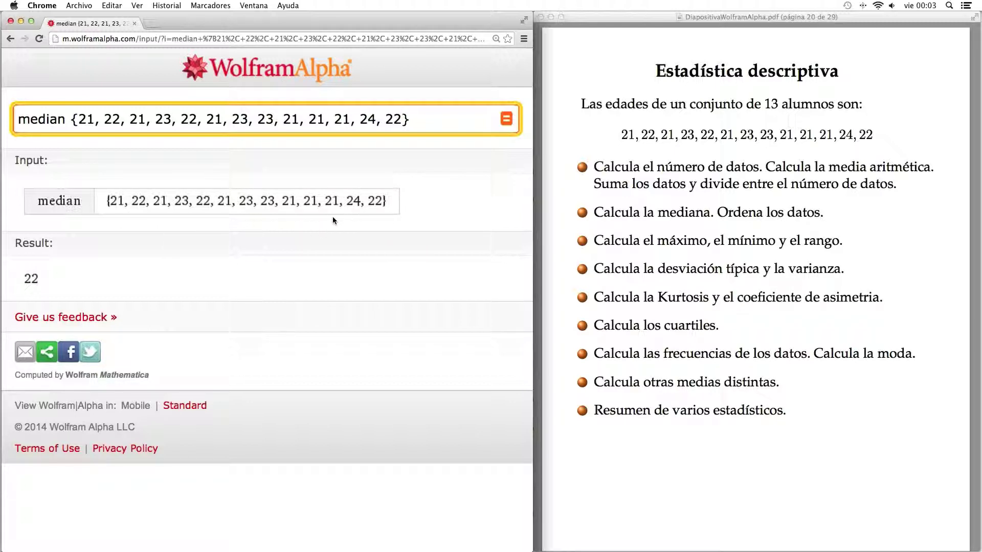
- Sort the ages list with a sort query in place of the median
{"action": "double_click", "coordinate": [63, 120]}
{"action": "type", "text": "sort"}
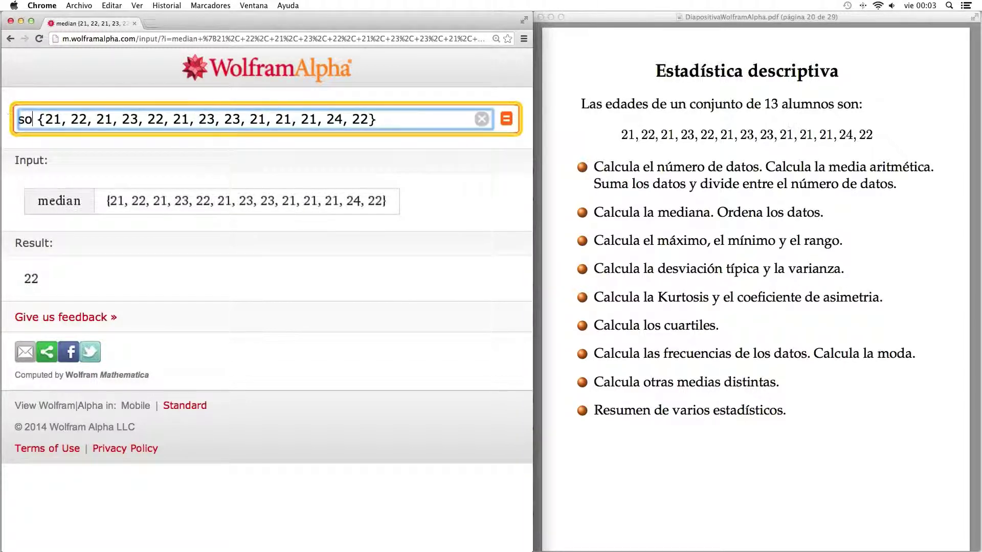
{"action": "key", "text": "Return"}
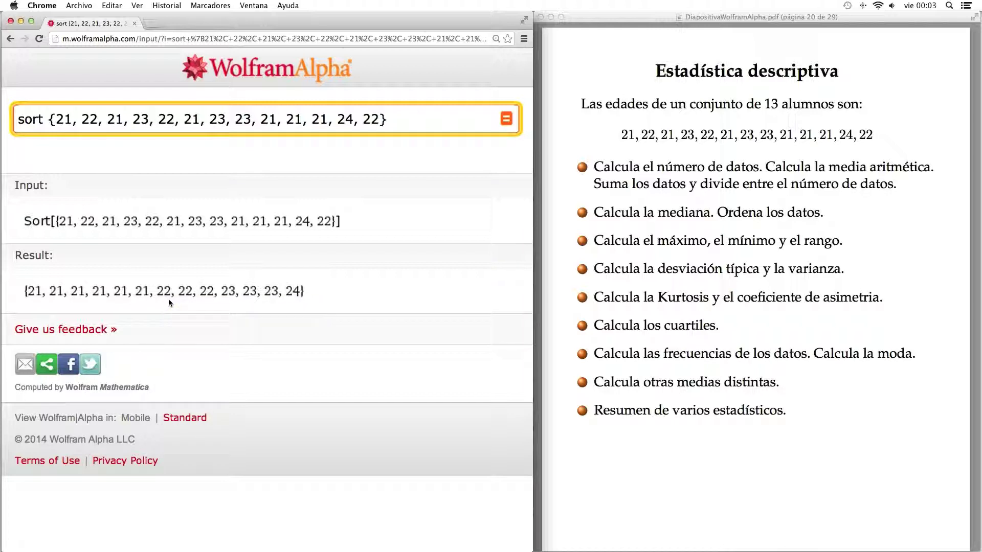
- Replace the sort operation in the query with maximum and evaluate it for the ages list
{"action": "left_click", "coordinate": [33, 120]}
{"action": "left_click_drag", "start_coordinate": [33, 119], "coordinate": [16, 121]}
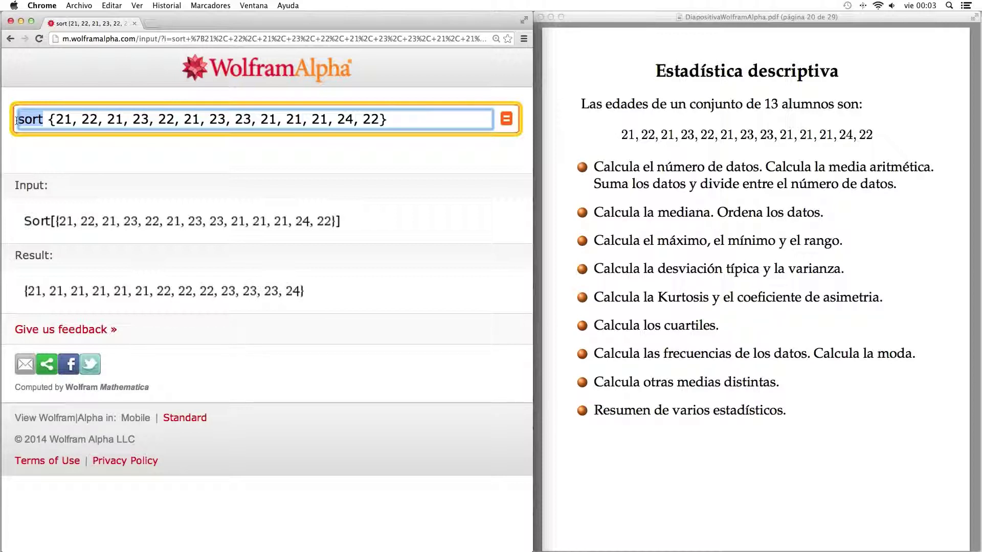
{"action": "type", "text": "maximu"}
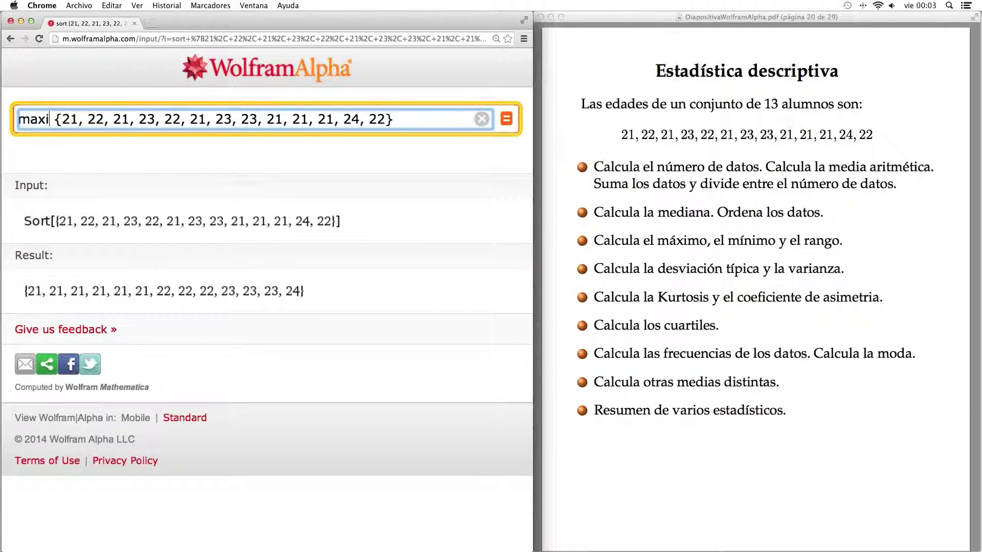
{"action": "type", "text": "m"}
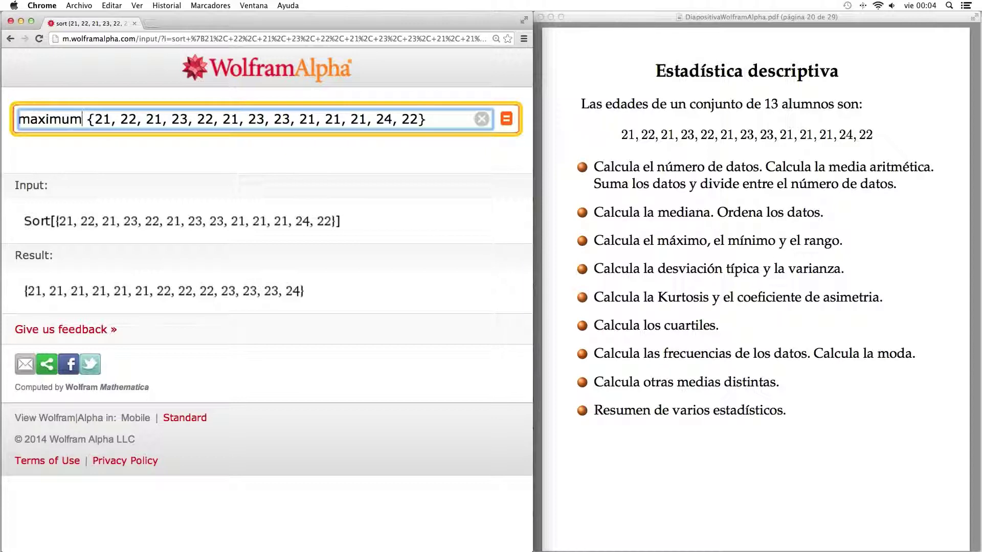
{"action": "key", "text": "Return"}
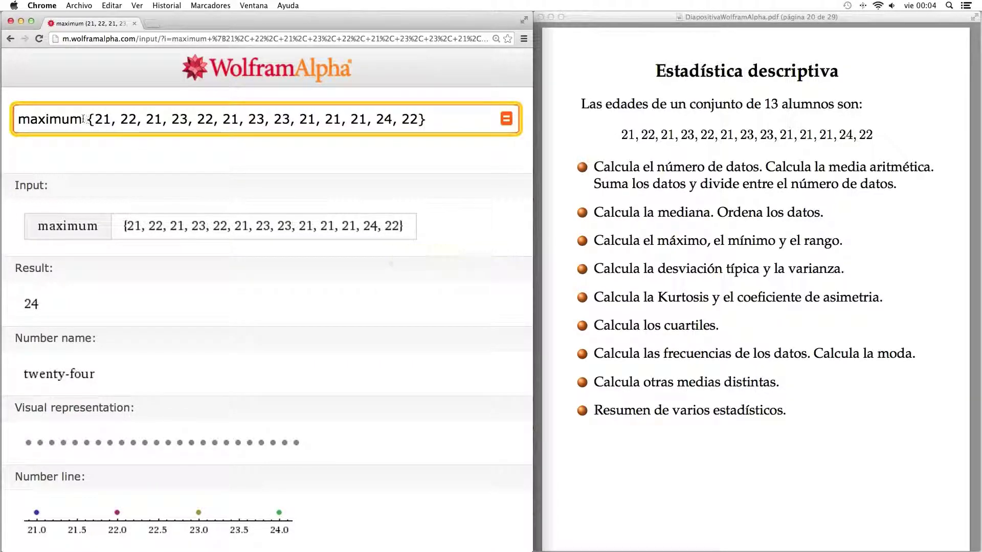
- Change the query's operation to minimum and evaluate it for the ages list
{"action": "left_click", "coordinate": [83, 119]}
{"action": "key", "text": "BackSpace"}
{"action": "key", "text": "BackSpace"}
{"action": "key", "text": "BackSpace"}
{"action": "key", "text": "BackSpace"}
{"action": "key", "text": "BackSpace"}
{"action": "key", "text": "BackSpace"}
{"action": "type", "text": "inimum"}
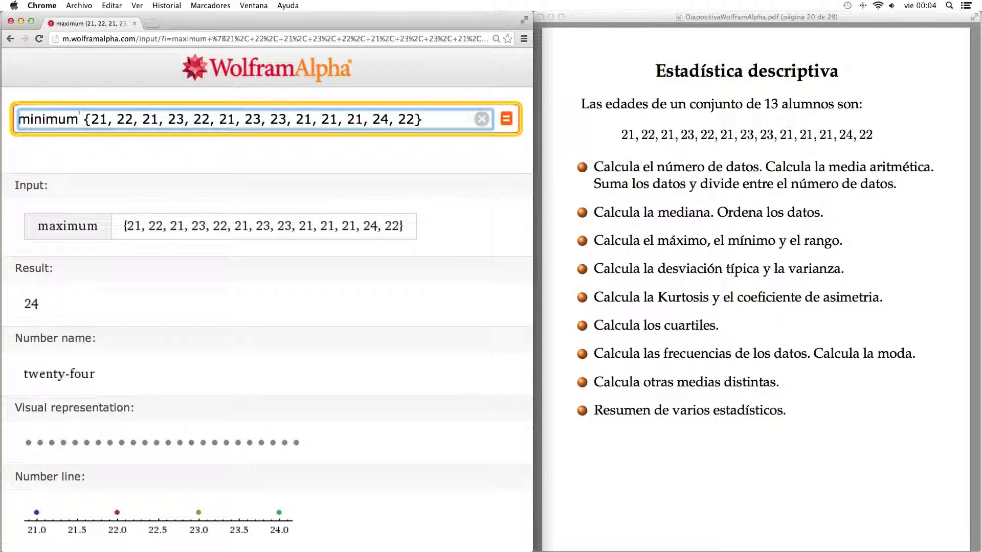
{"action": "key", "text": "Return"}
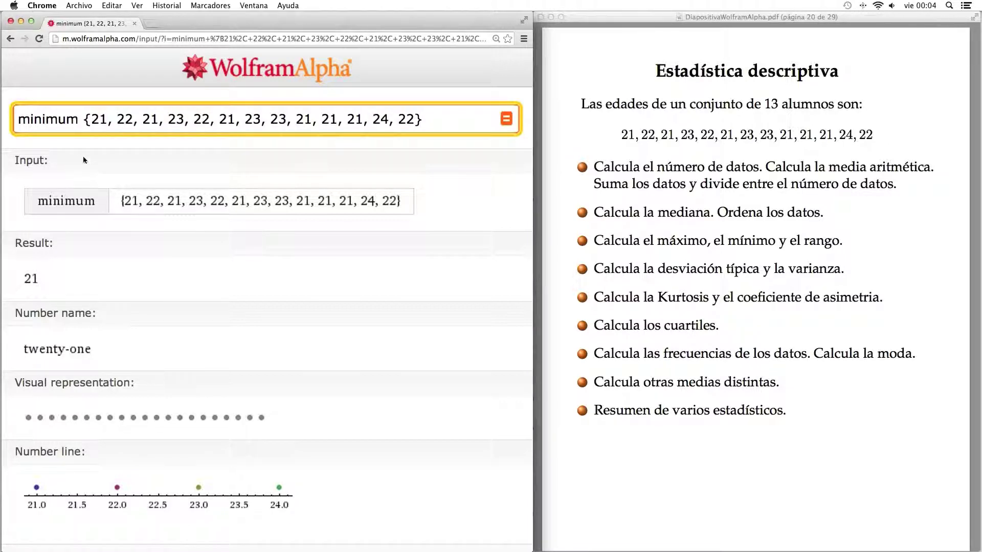
- Compute the range of the ages list with a range query
{"action": "double_click", "coordinate": [76, 119]}
{"action": "type", "text": "ra"}
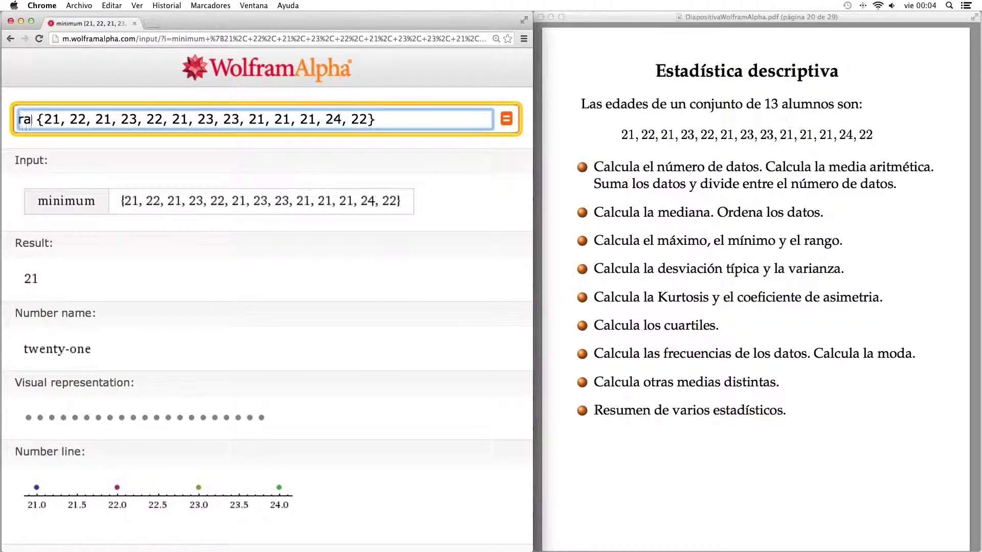
{"action": "type", "text": "nge"}
{"action": "key", "text": "Return"}
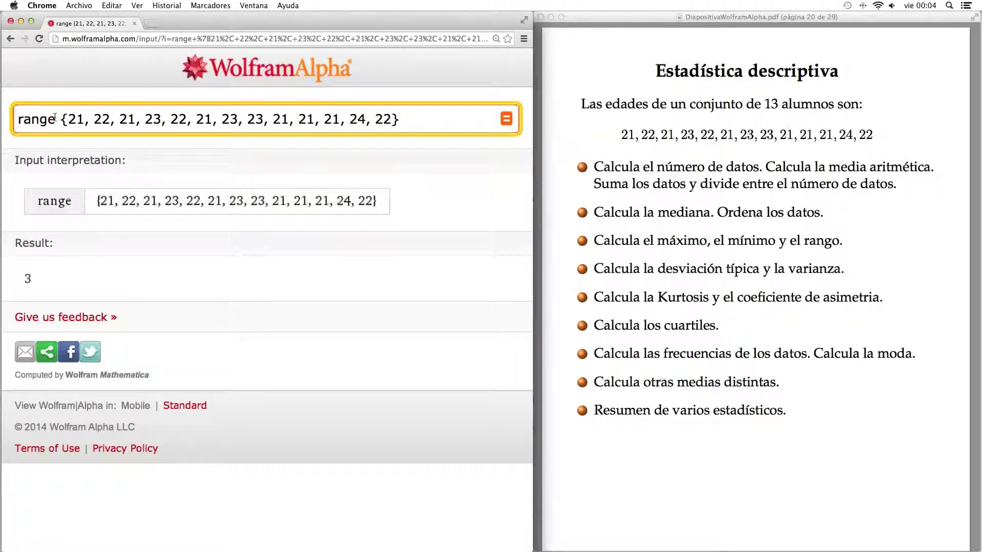
- Compute the standard deviation of the ages list with sd, and its variance with variance
{"action": "left_click_drag", "start_coordinate": [55, 117], "coordinate": [16, 119]}
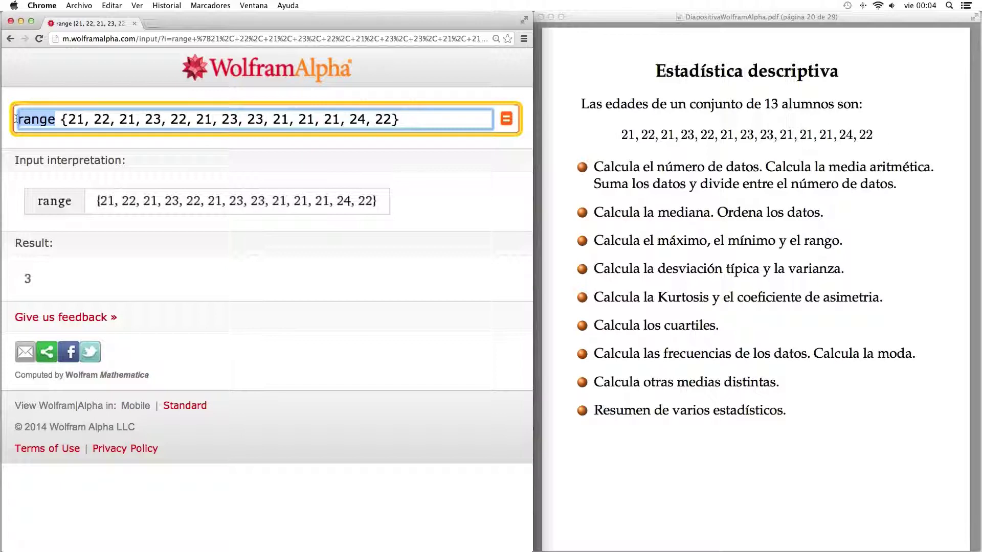
{"action": "type", "text": "sd"}
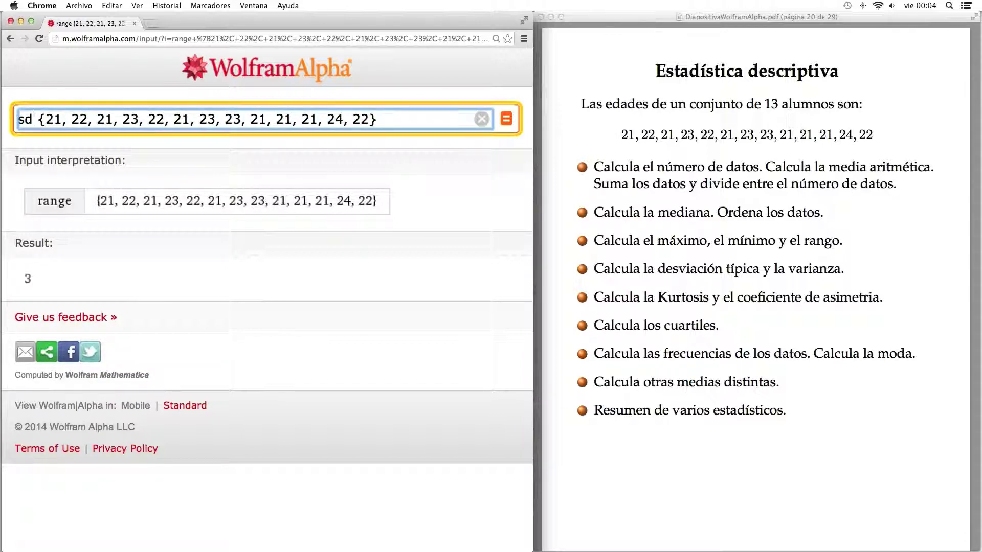
{"action": "key", "text": "Return"}
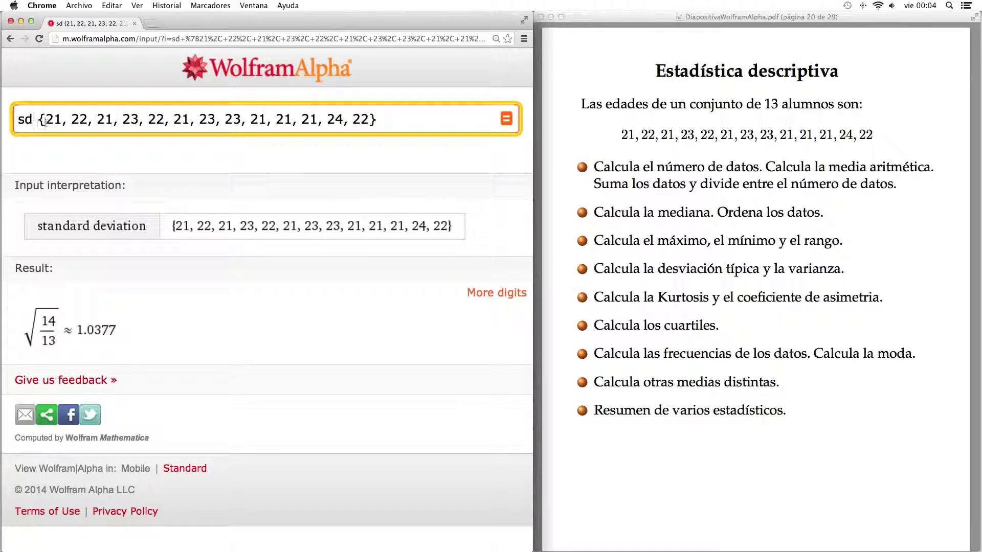
{"action": "double_click", "coordinate": [23, 119]}
{"action": "type", "text": "varianc"}
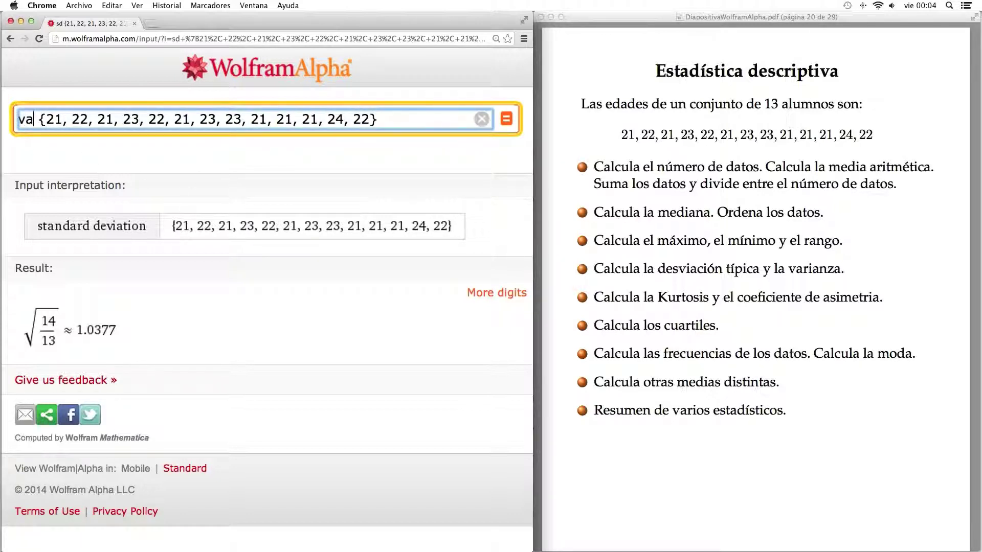
{"action": "type", "text": "e"}
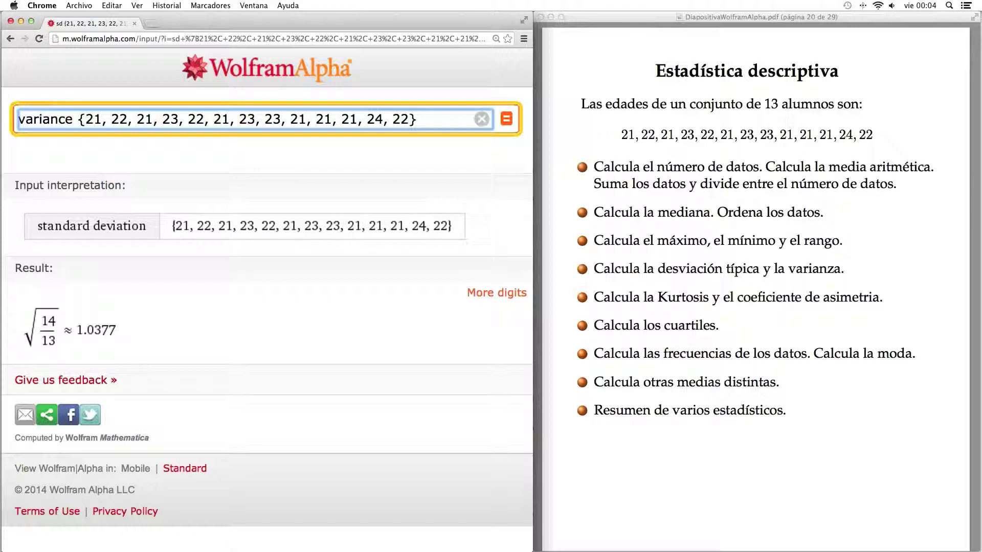
{"action": "key", "text": "Return"}
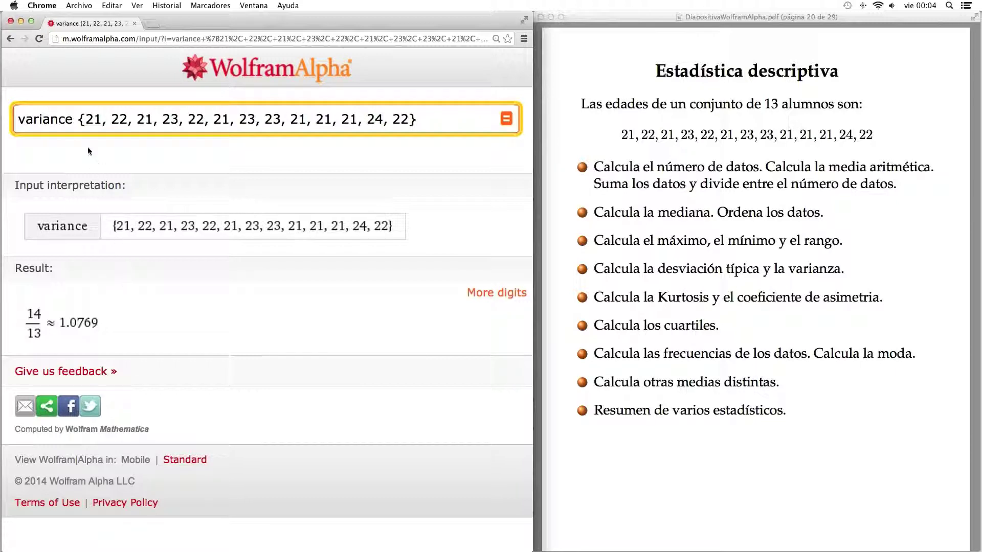
- Replace variance with kurtosis in the query and evaluate it for the ages list
{"action": "double_click", "coordinate": [71, 119]}
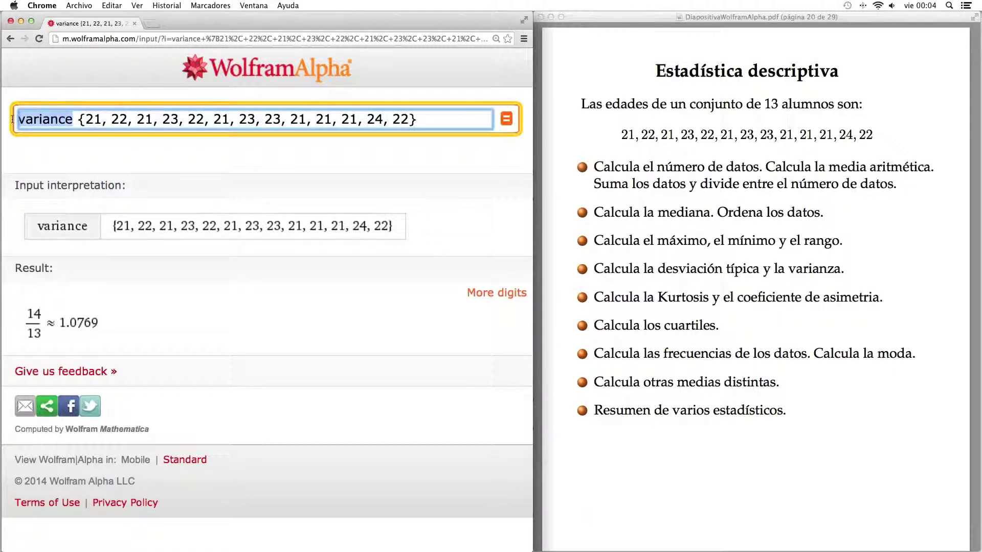
{"action": "type", "text": "kurtos"}
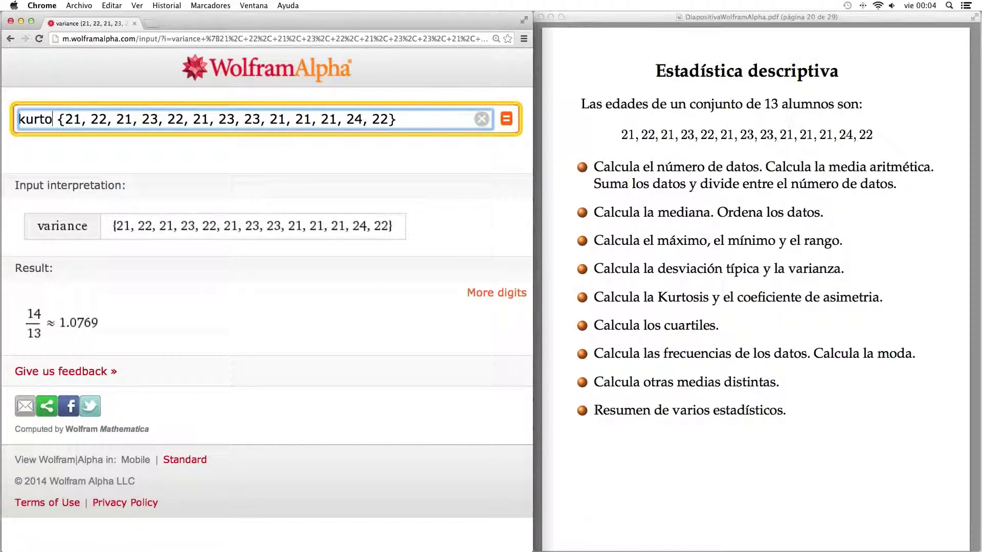
{"action": "type", "text": "is"}
{"action": "key", "text": "Return"}
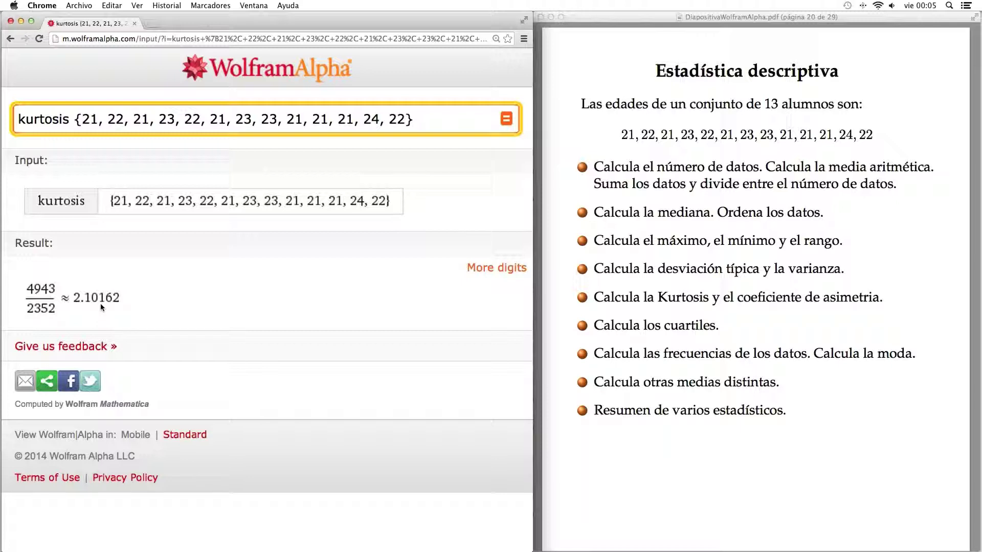
- Compute the asymmetry coefficient of the ages list with a skewness query
{"action": "left_click", "coordinate": [69, 120]}
{"action": "left_click_drag", "start_coordinate": [69, 121], "coordinate": [19, 121]}
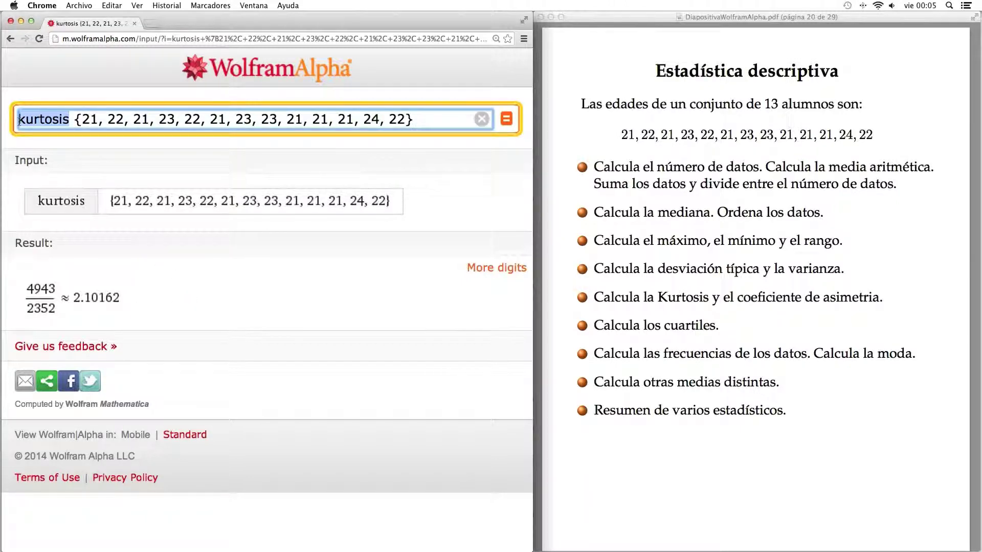
{"action": "type", "text": "sk"}
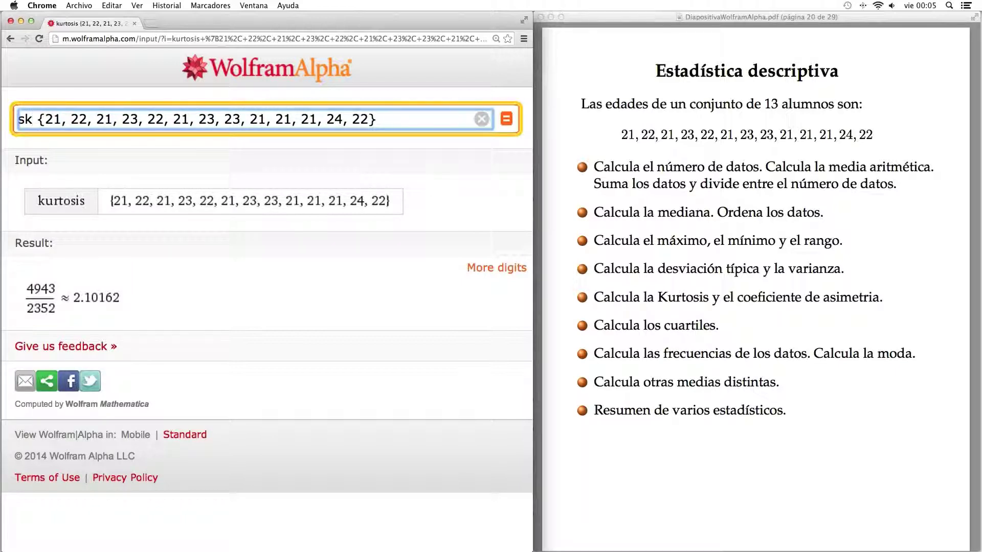
{"action": "type", "text": "ewness"}
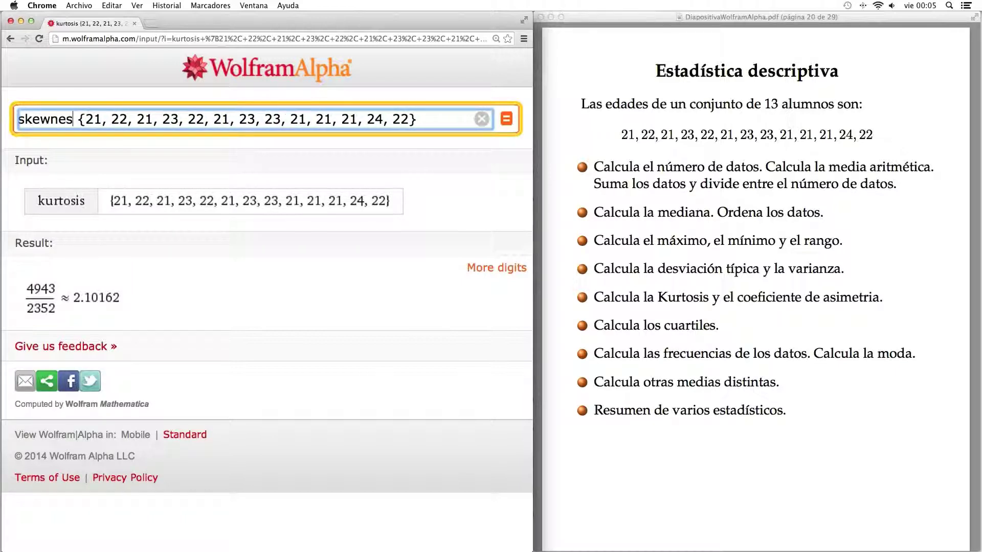
{"action": "key", "text": "Return"}
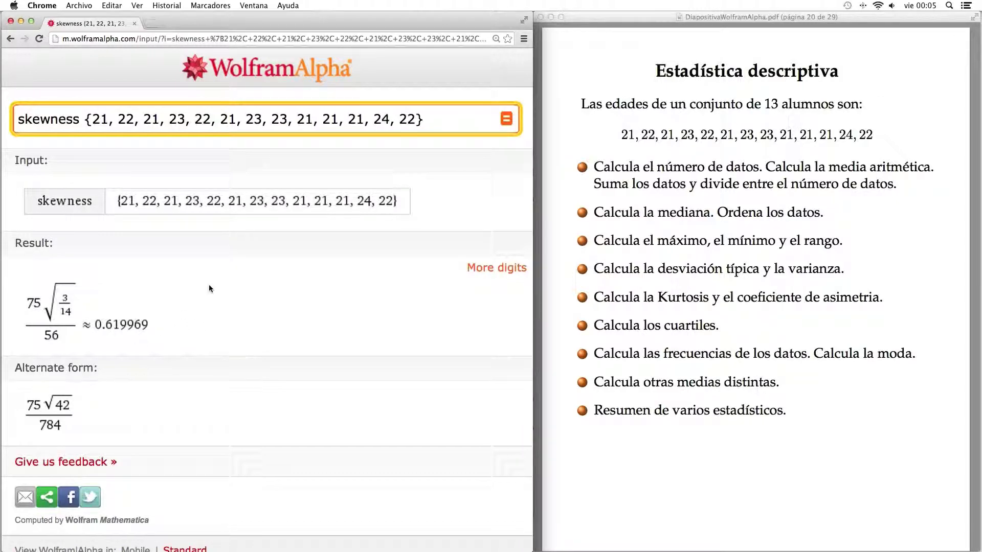
- Compute the quartiles of the ages list, evaluating the operation quartil and its corrected form quartiles
{"action": "left_click_drag", "start_coordinate": [80, 119], "coordinate": [11, 119]}
{"action": "type", "text": "quartil"}
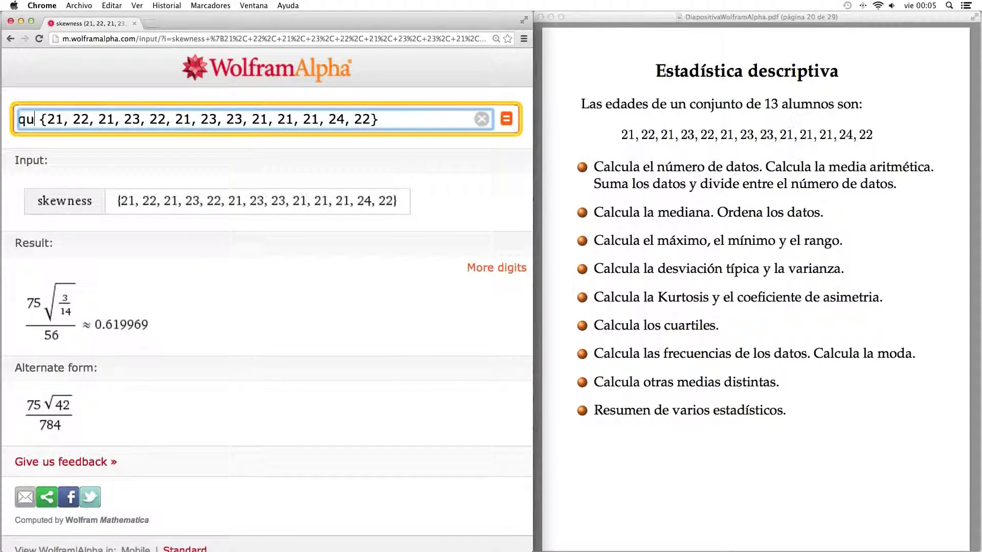
{"action": "key", "text": "Return"}
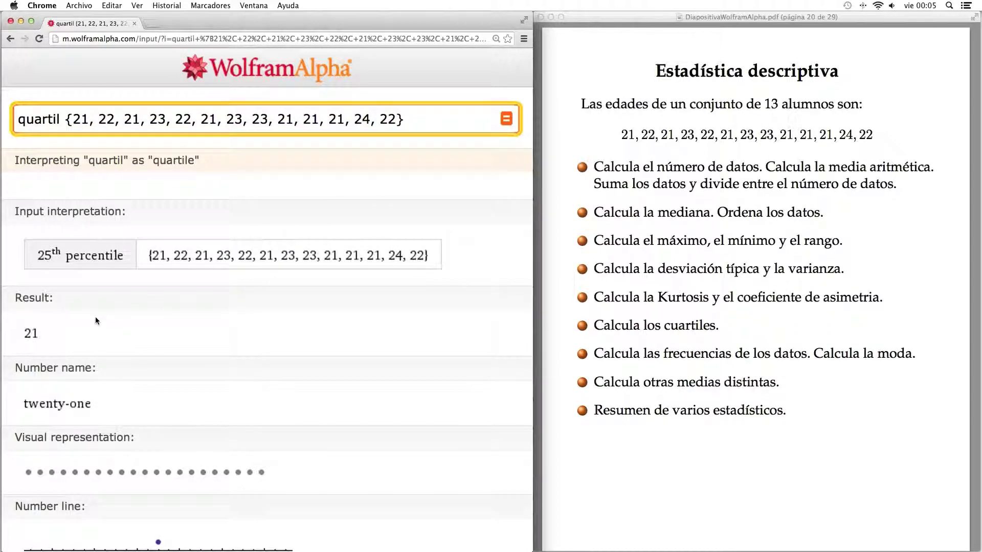
{"action": "left_click", "coordinate": [59, 116]}
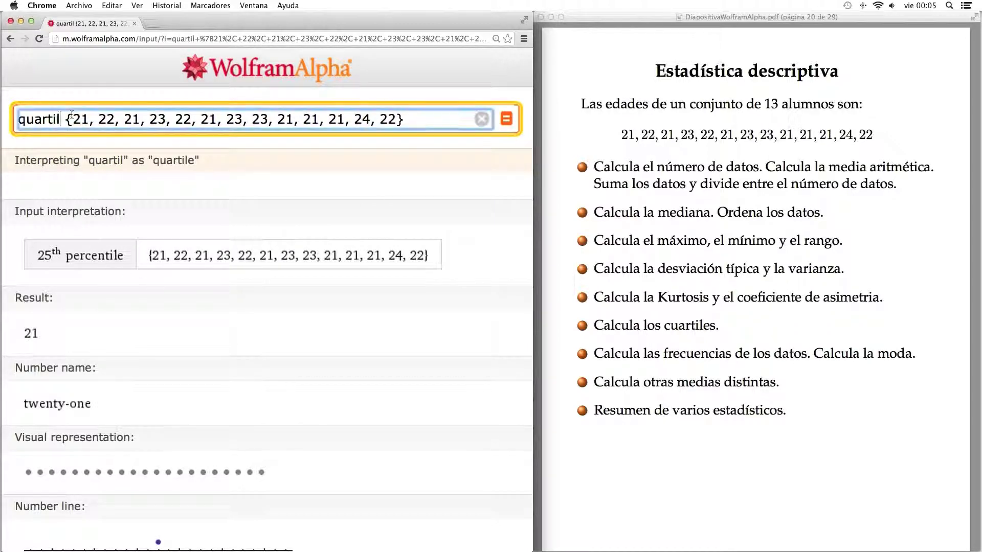
{"action": "type", "text": "es"}
{"action": "key", "text": "Return"}
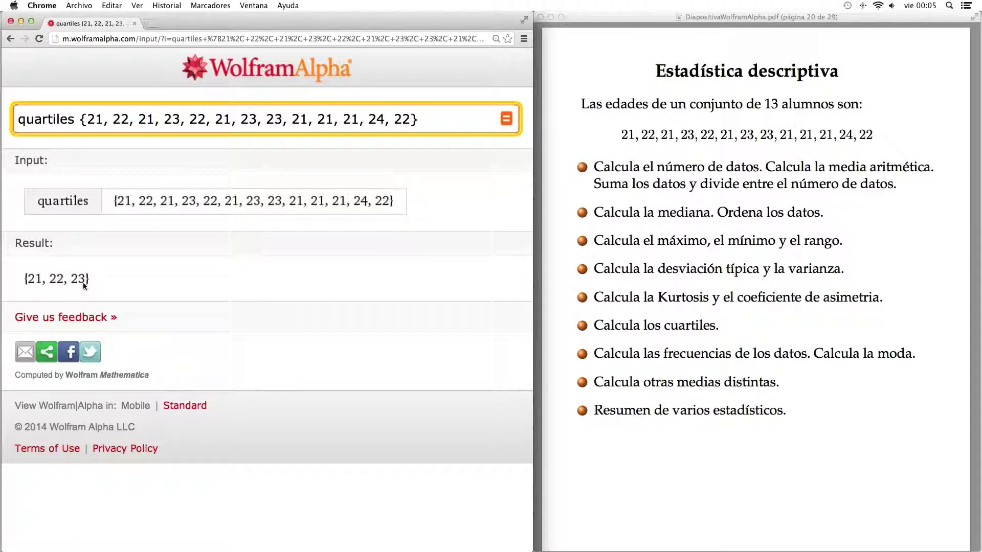
- Tally the frequencies of the ages by changing the query's operation to frecuency and evaluating it
{"action": "left_click", "coordinate": [75, 119]}
{"action": "left_click_drag", "start_coordinate": [74, 119], "coordinate": [20, 119]}
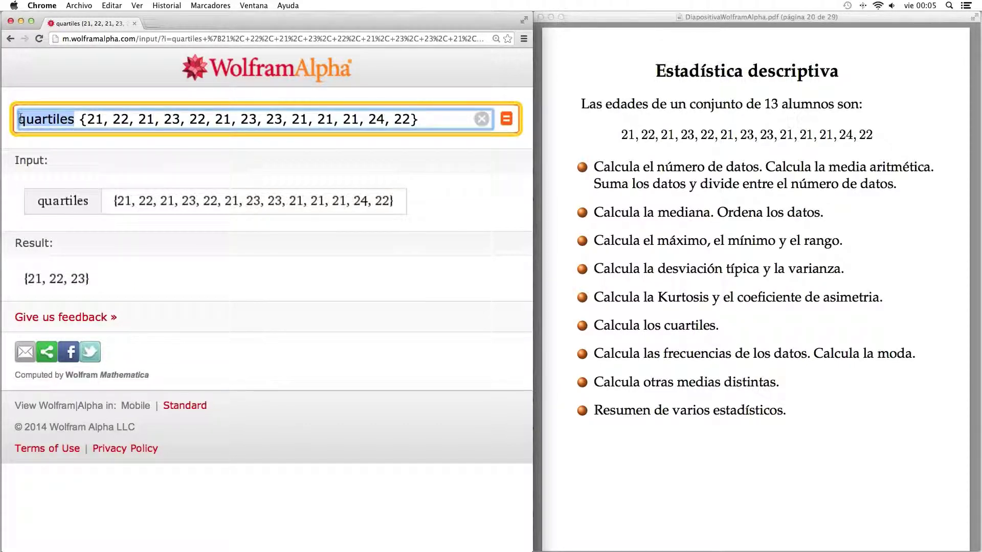
{"action": "key", "text": "BackSpace"}
{"action": "type", "text": "frecu"}
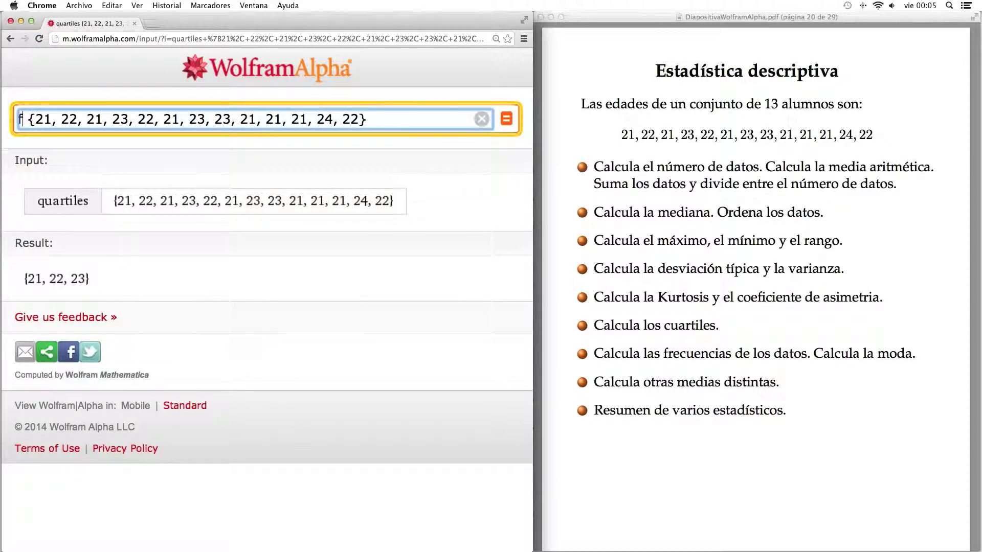
{"action": "type", "text": "en"}
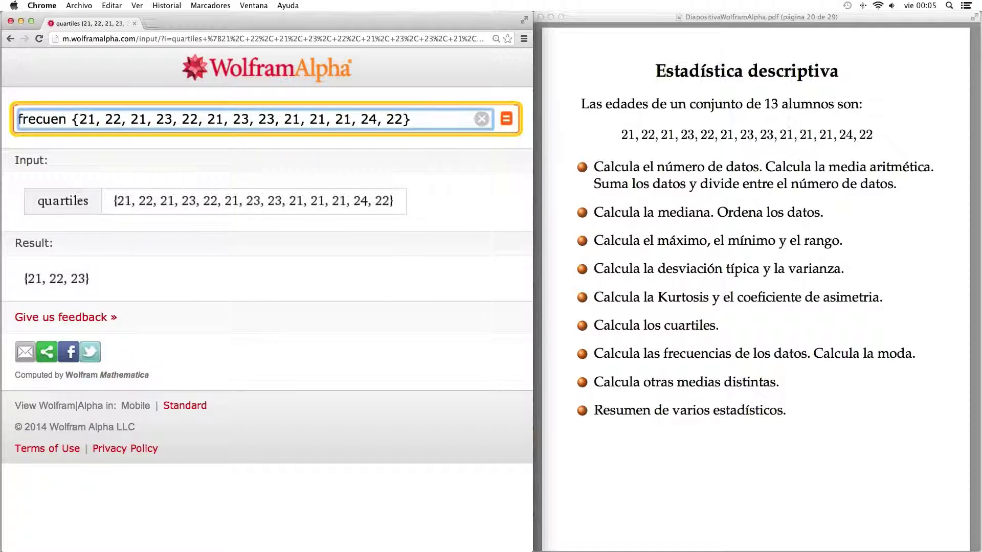
{"action": "type", "text": "cy"}
{"action": "key", "text": "Return"}
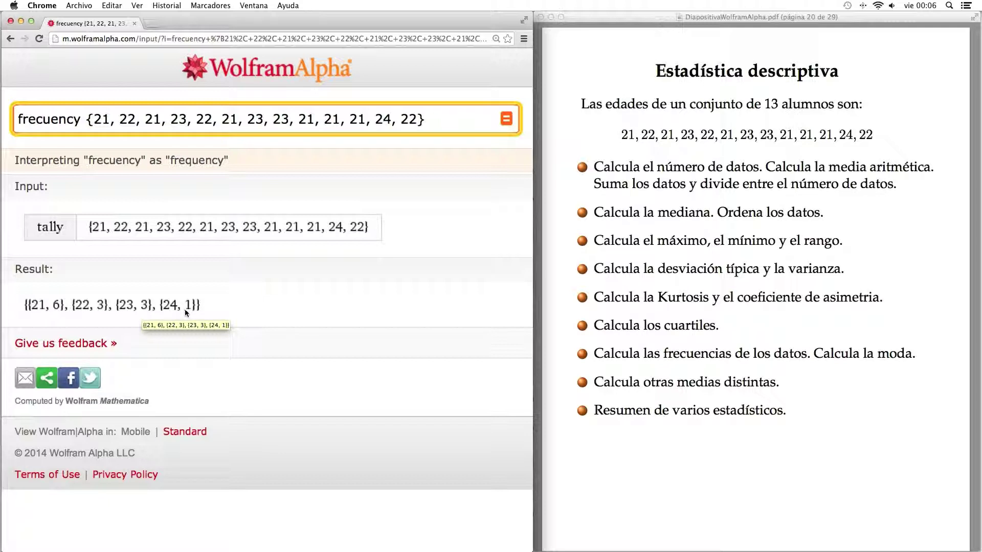
- Calculate the mode of the ages list with a mode query
{"action": "left_click_drag", "start_coordinate": [83, 118], "coordinate": [13, 119]}
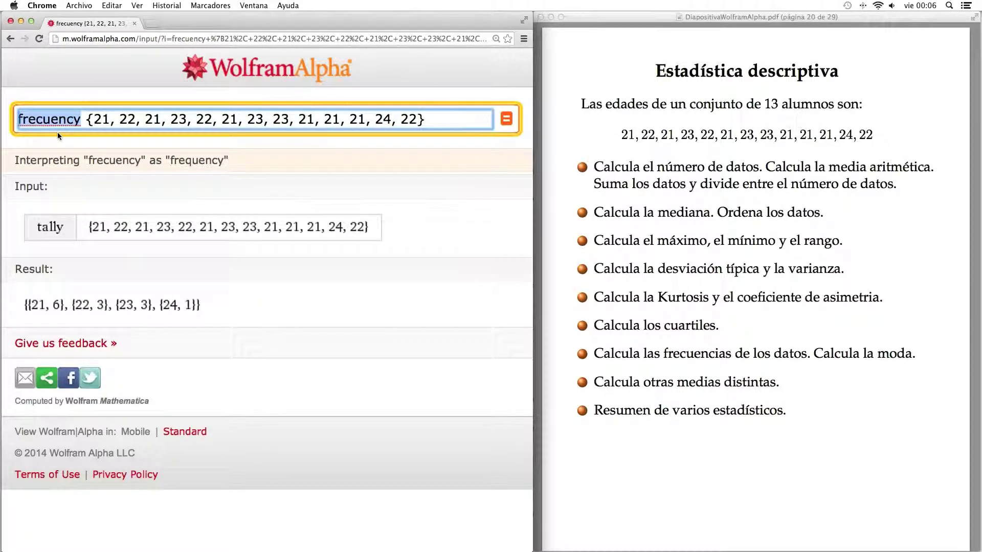
{"action": "type", "text": "mode"}
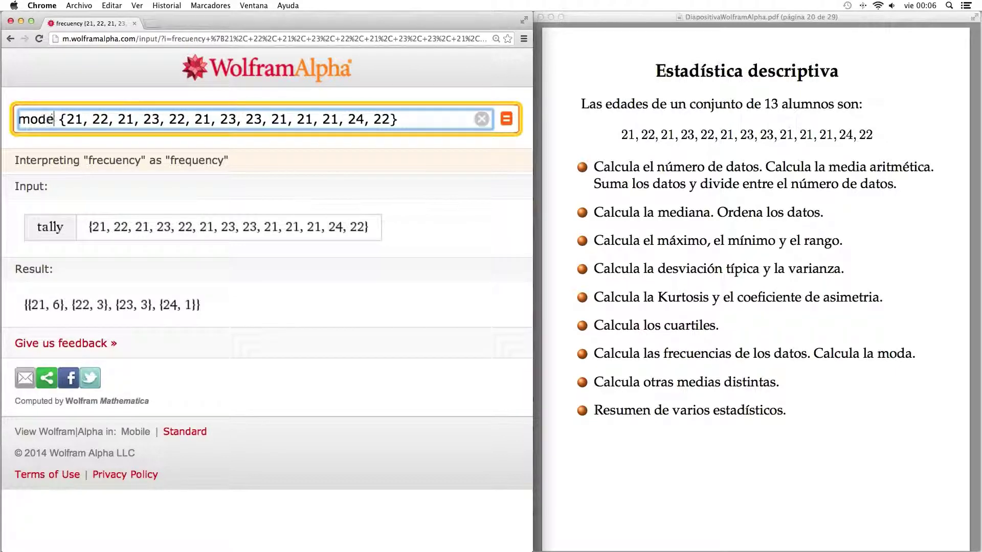
{"action": "key", "text": "Return"}
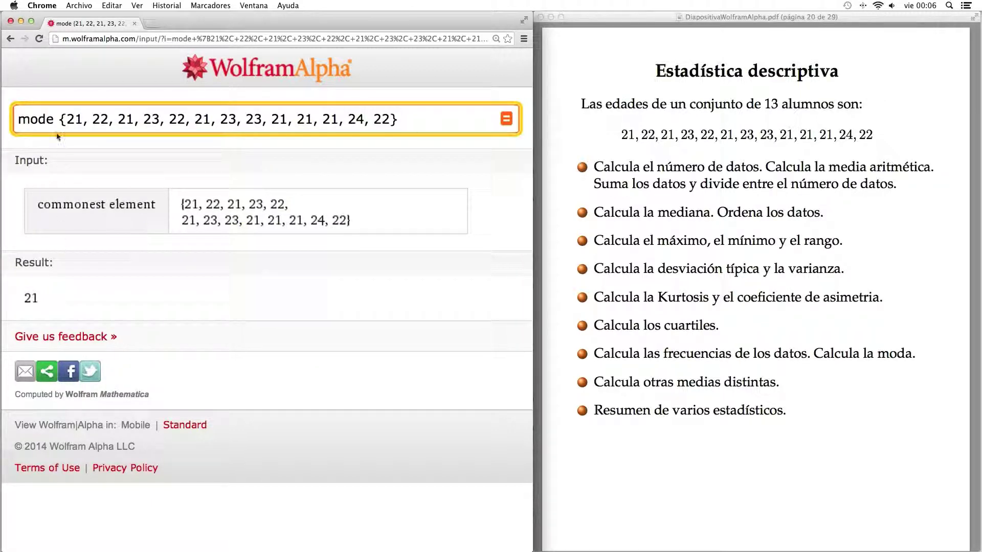
- Change the query's operation to geometric mean and evaluate it for the ages list
{"action": "left_click", "coordinate": [47, 120]}
{"action": "double_click", "coordinate": [47, 120]}
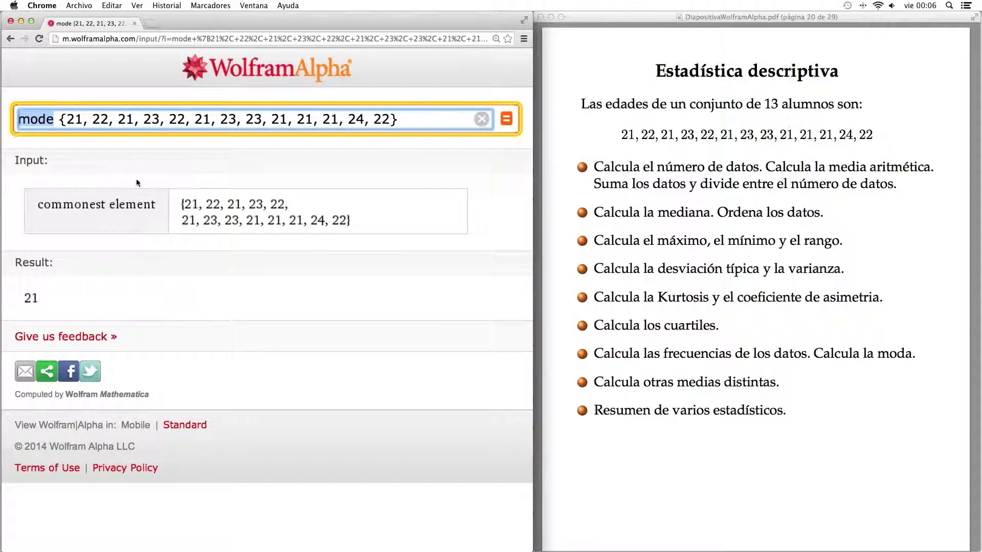
{"action": "type", "text": "geome"}
{"action": "type", "text": "tric m"}
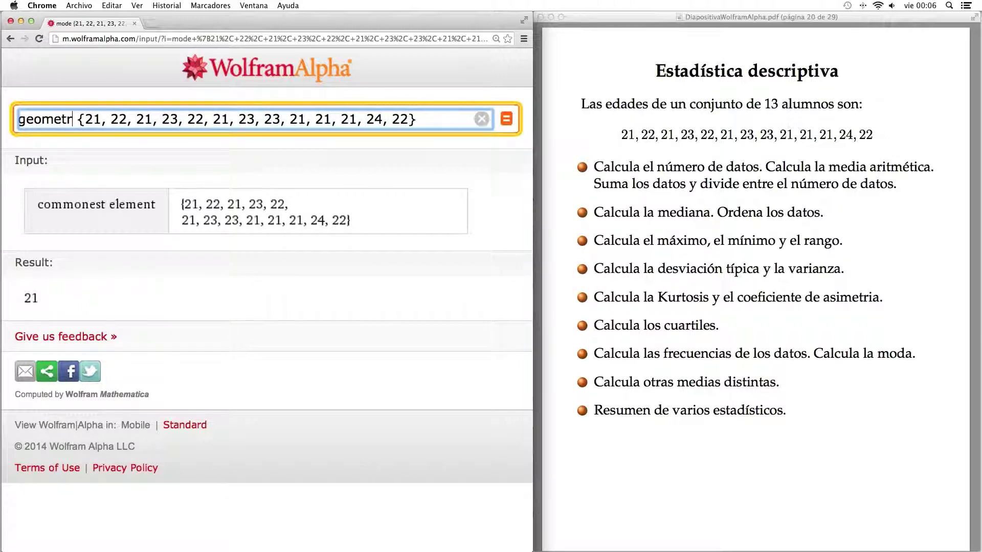
{"action": "type", "text": "ean"}
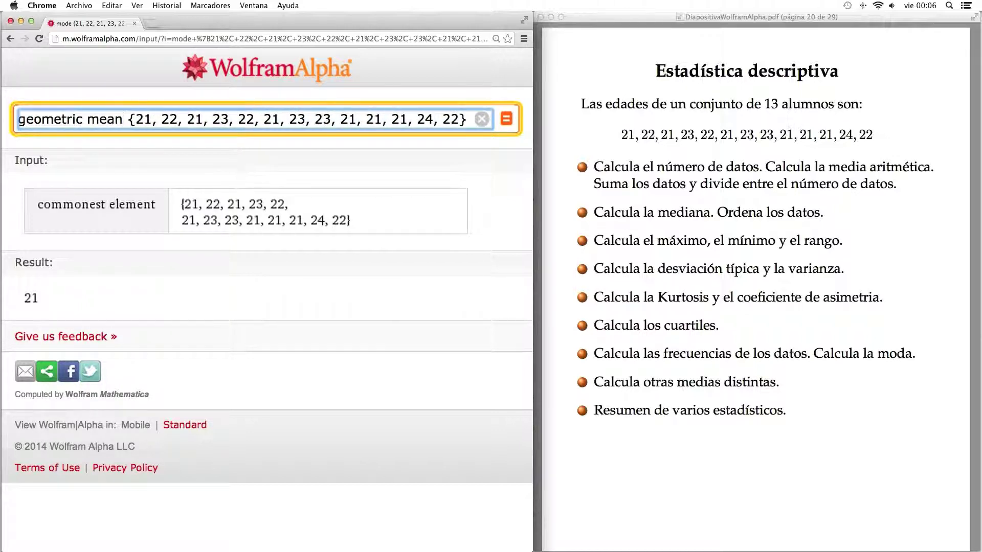
{"action": "key", "text": "Return"}
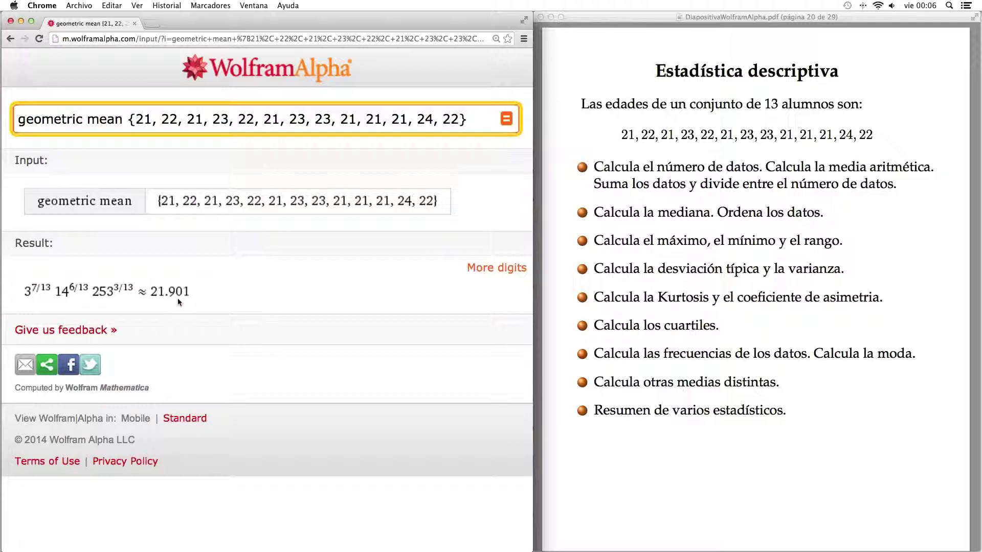
- Replace geometric with harmonic in the query and compute the harmonic mean of the ages list
{"action": "left_click_drag", "start_coordinate": [85, 123], "coordinate": [15, 119]}
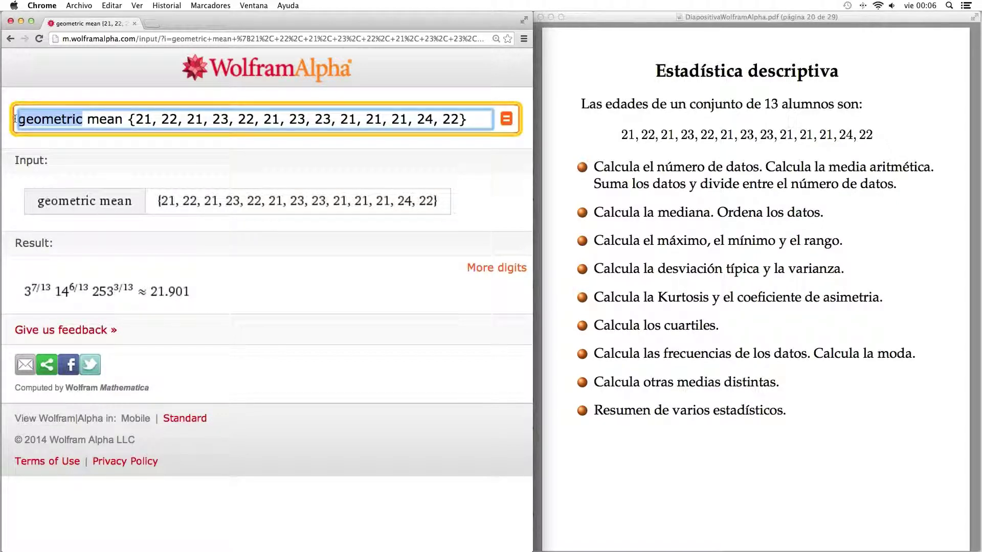
{"action": "type", "text": "harmonic"}
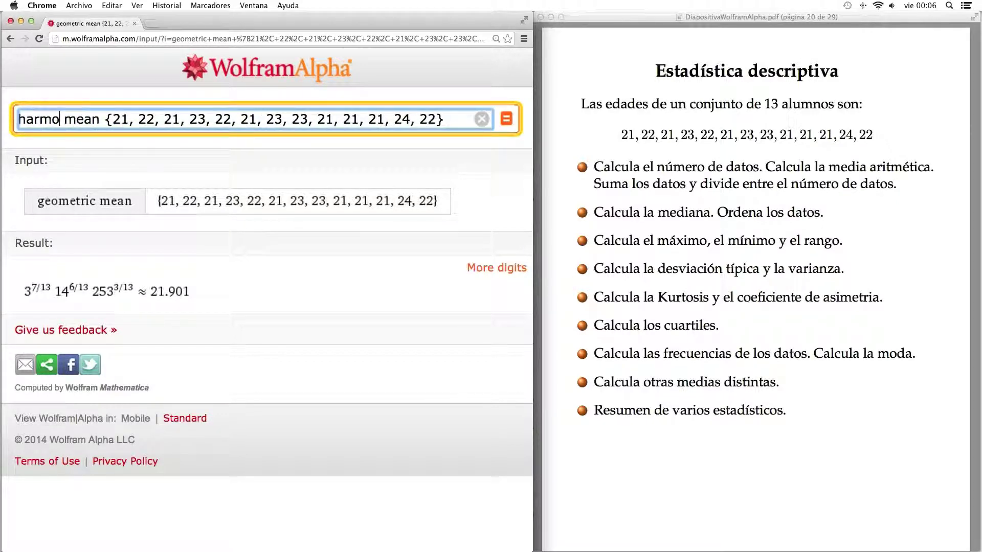
{"action": "key", "text": "Return"}
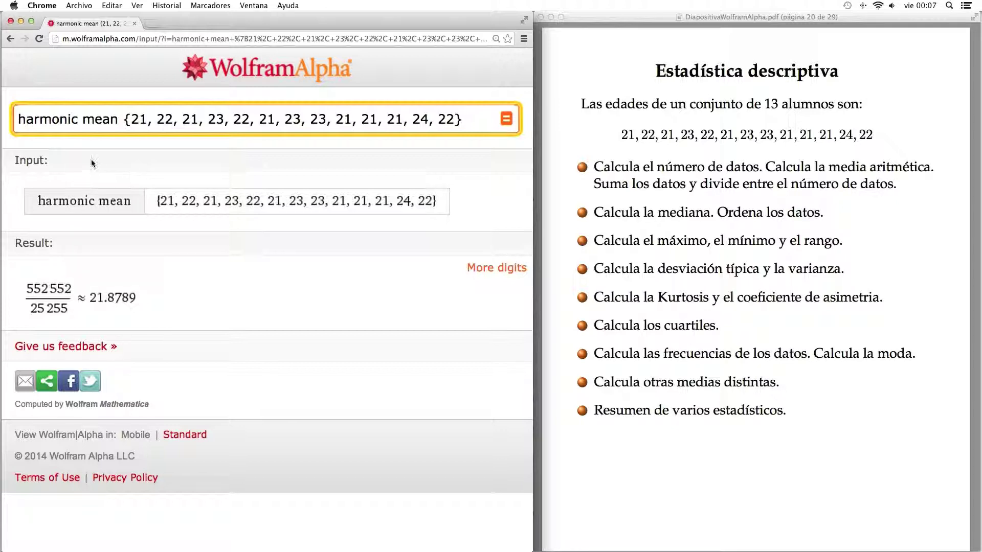
- Remove the harmonic mean operation from the query and evaluate the bare ages list for a general summary
{"action": "left_click_drag", "start_coordinate": [123, 118], "coordinate": [18, 115]}
{"action": "key", "text": "BackSpace"}
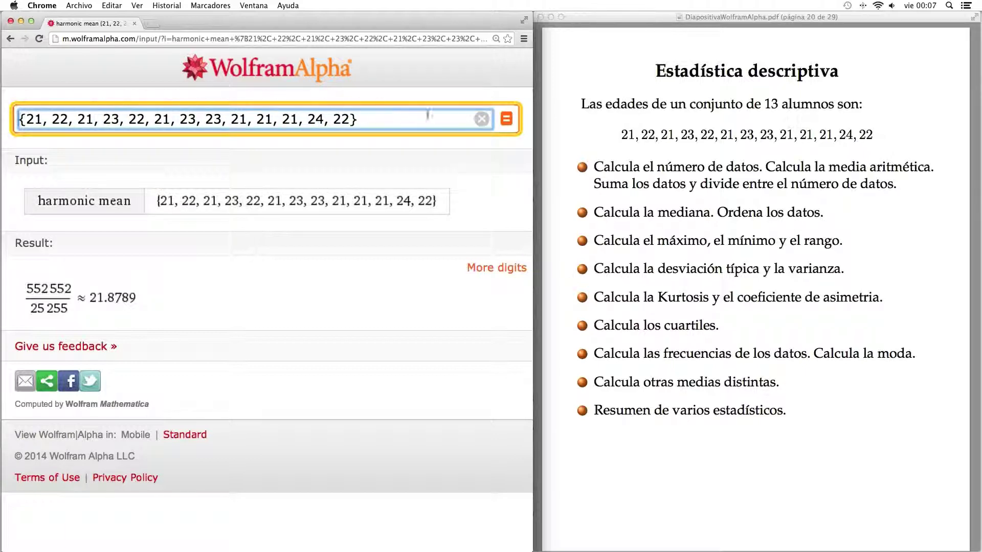
{"action": "left_click", "coordinate": [509, 126]}
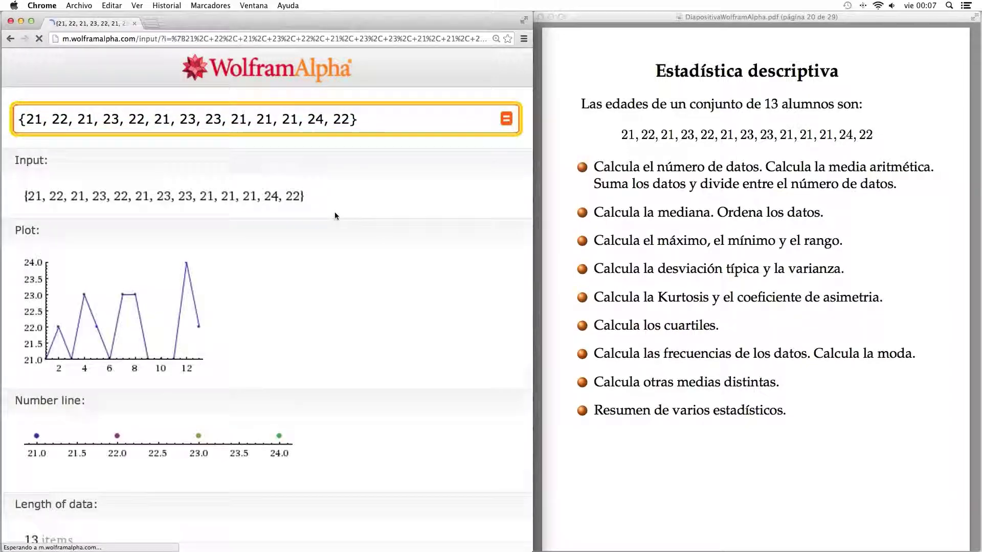
- Review the ages list's plot, number line, length, total and histogram, and expand its statistics to examine the location and dispersion measures
{"action": "scroll", "coordinate": [335, 212], "scroll_direction": "down", "scroll_amount": 2}
{"action": "scroll", "coordinate": [335, 212], "scroll_direction": "down", "scroll_amount": 3}
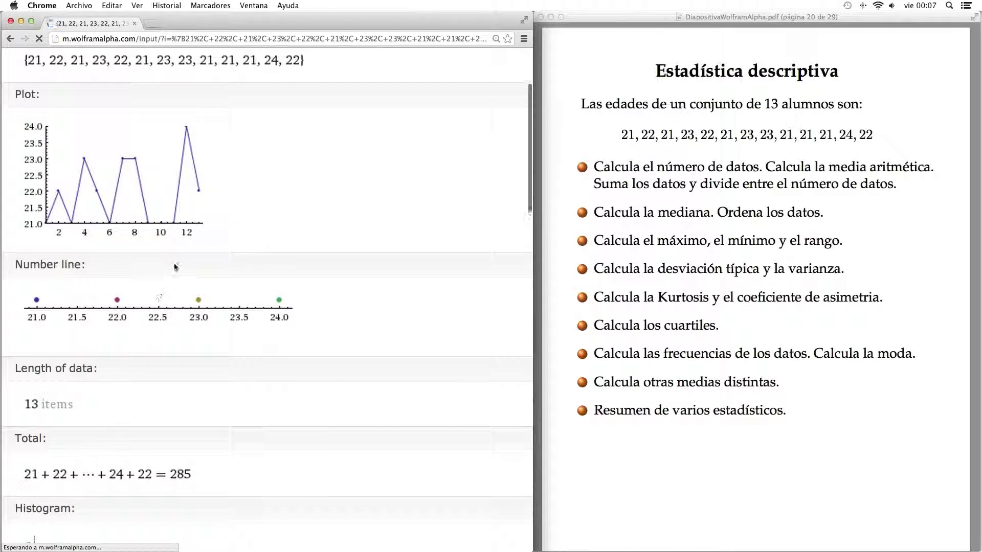
{"action": "scroll", "coordinate": [100, 323], "scroll_direction": "down", "scroll_amount": 3}
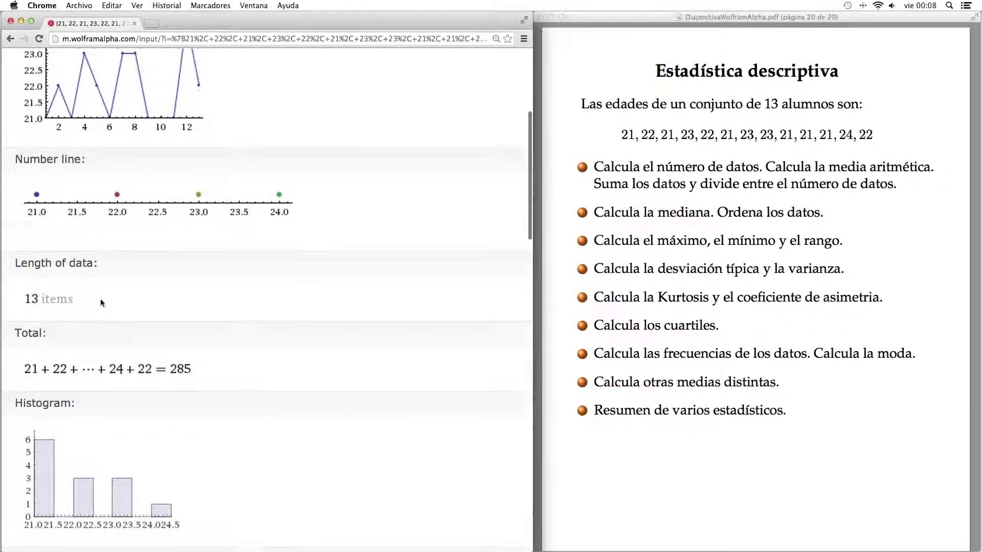
{"action": "scroll", "coordinate": [100, 299], "scroll_direction": "down", "scroll_amount": 2}
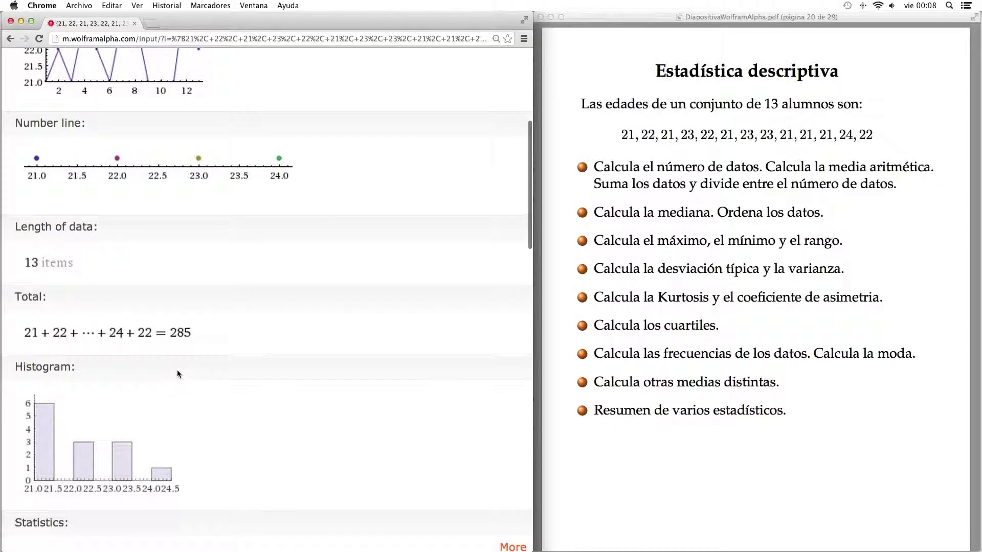
{"action": "scroll", "coordinate": [177, 370], "scroll_direction": "down", "scroll_amount": 3}
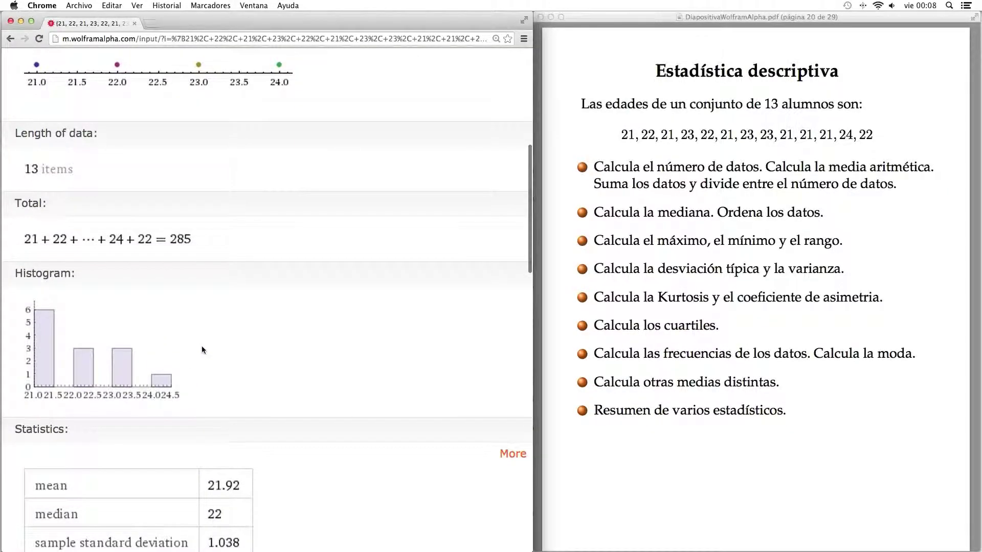
{"action": "scroll", "coordinate": [201, 346], "scroll_direction": "down", "scroll_amount": 2}
{"action": "scroll", "coordinate": [201, 345], "scroll_direction": "down", "scroll_amount": 3}
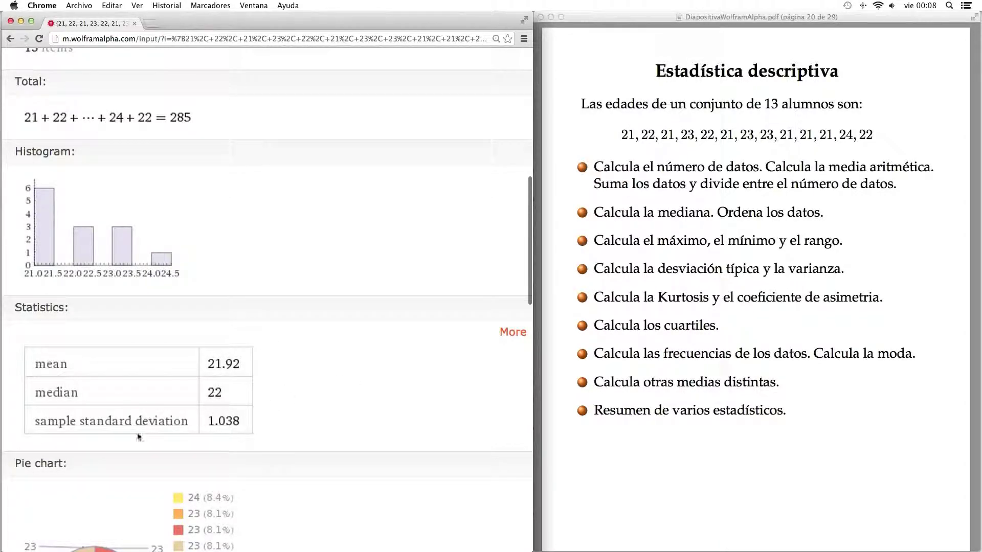
{"action": "left_click", "coordinate": [494, 333]}
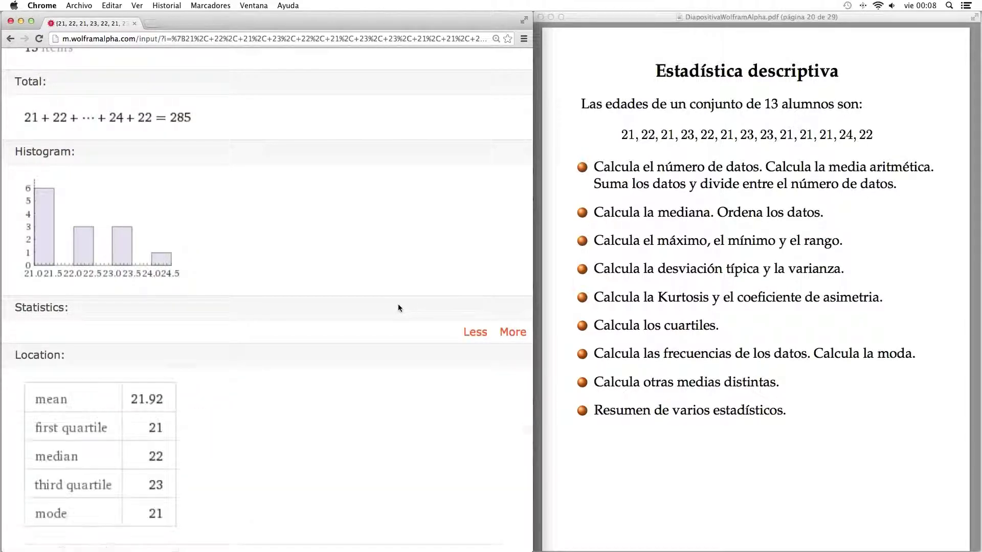
{"action": "scroll", "coordinate": [338, 307], "scroll_direction": "down", "scroll_amount": 3}
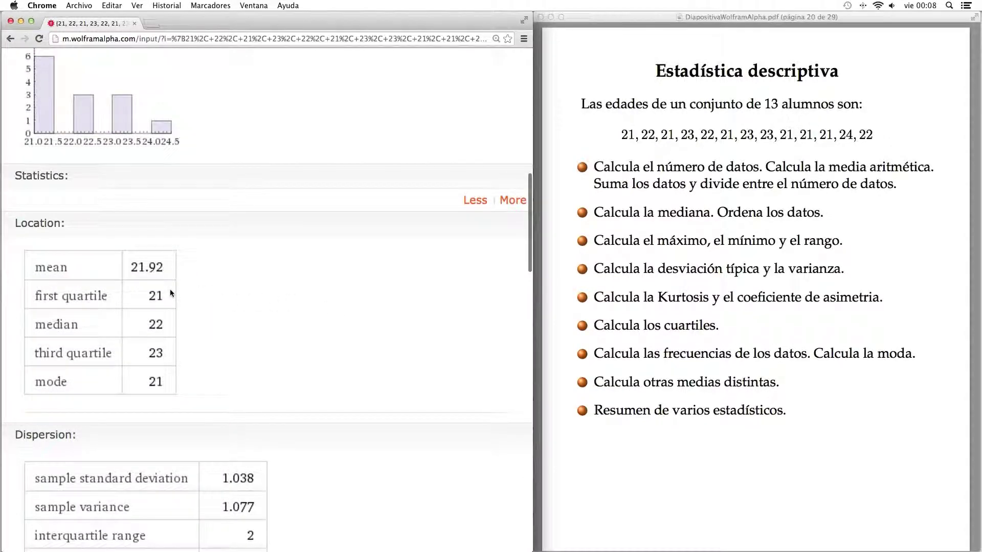
{"action": "scroll", "coordinate": [269, 320], "scroll_direction": "down", "scroll_amount": 6}
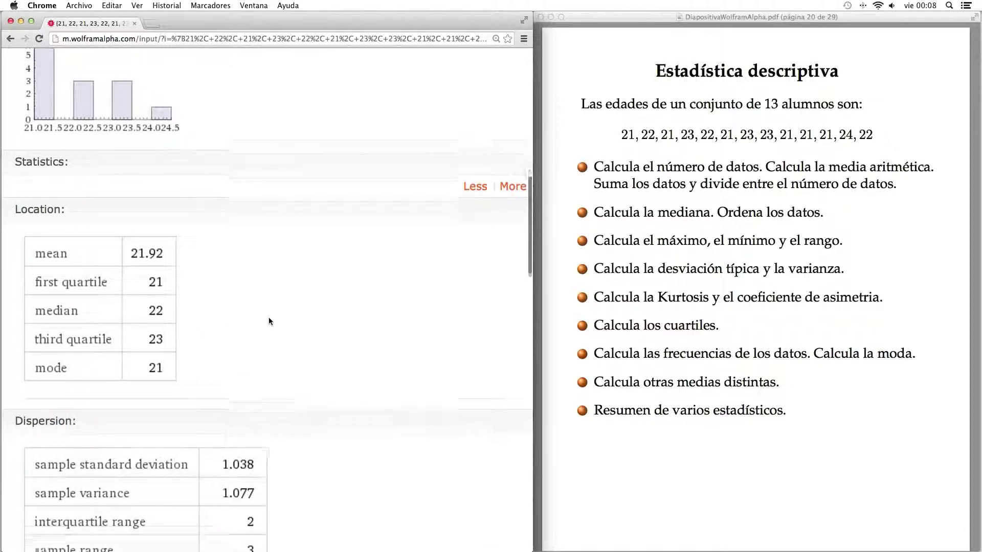
- Examine the ages list's dispersion and shape measures, confidence intervals for the mean, pie chart, box-and-whisker chart, differences and cumulative sums
{"action": "scroll", "coordinate": [268, 318], "scroll_direction": "down", "scroll_amount": 4}
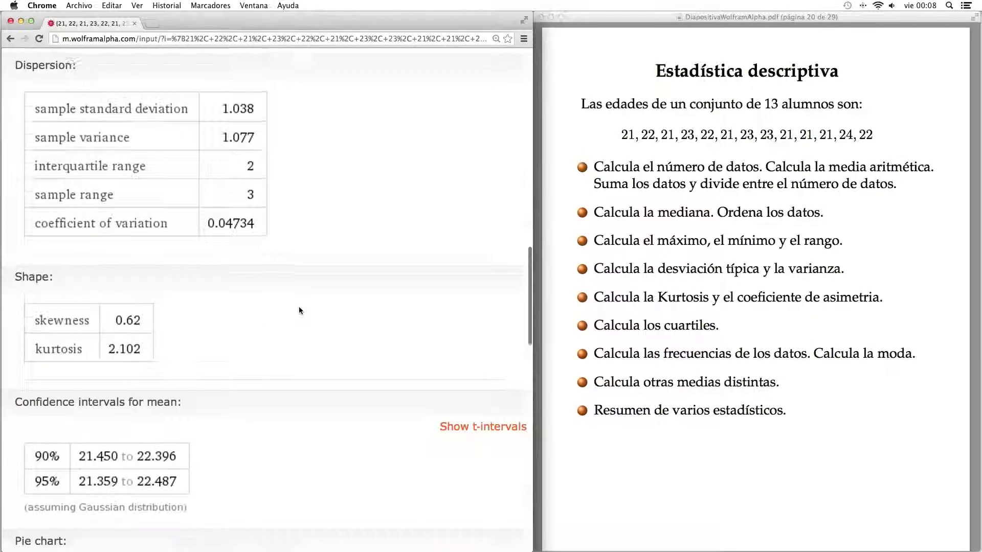
{"action": "scroll", "coordinate": [299, 307], "scroll_direction": "down", "scroll_amount": 3}
{"action": "scroll", "coordinate": [299, 309], "scroll_direction": "down", "scroll_amount": 5}
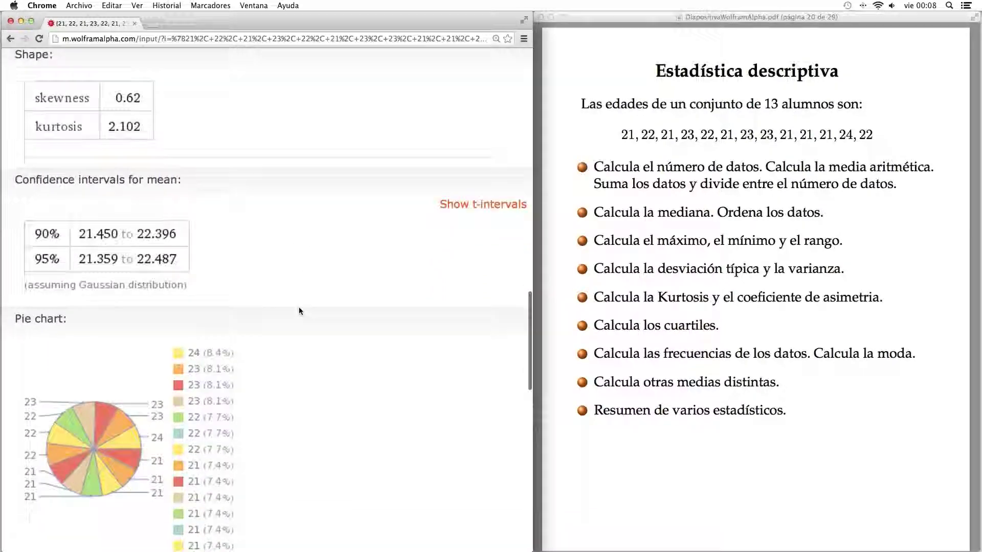
{"action": "scroll", "coordinate": [299, 311], "scroll_direction": "down", "scroll_amount": 1}
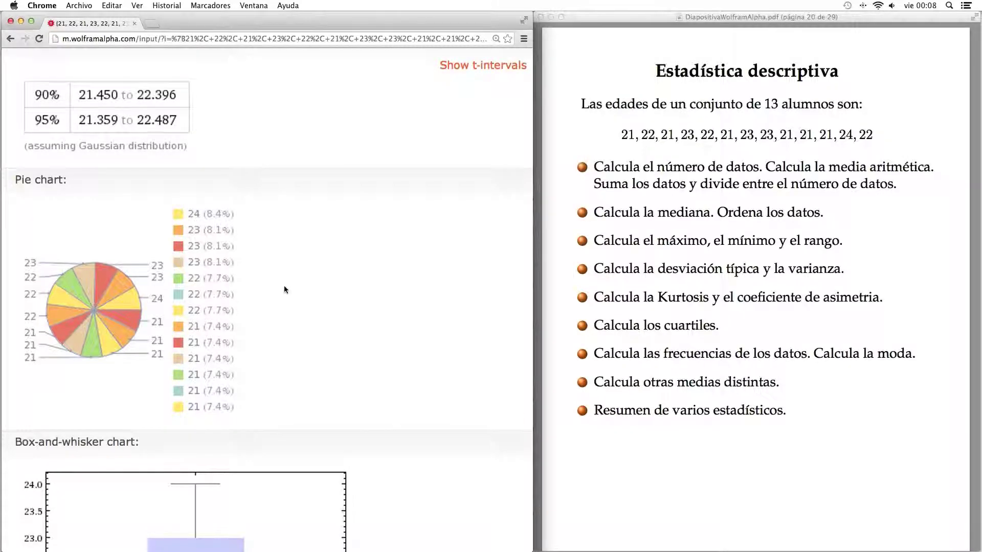
{"action": "scroll", "coordinate": [285, 287], "scroll_direction": "down", "scroll_amount": 4}
{"action": "scroll", "coordinate": [286, 290], "scroll_direction": "down", "scroll_amount": 2}
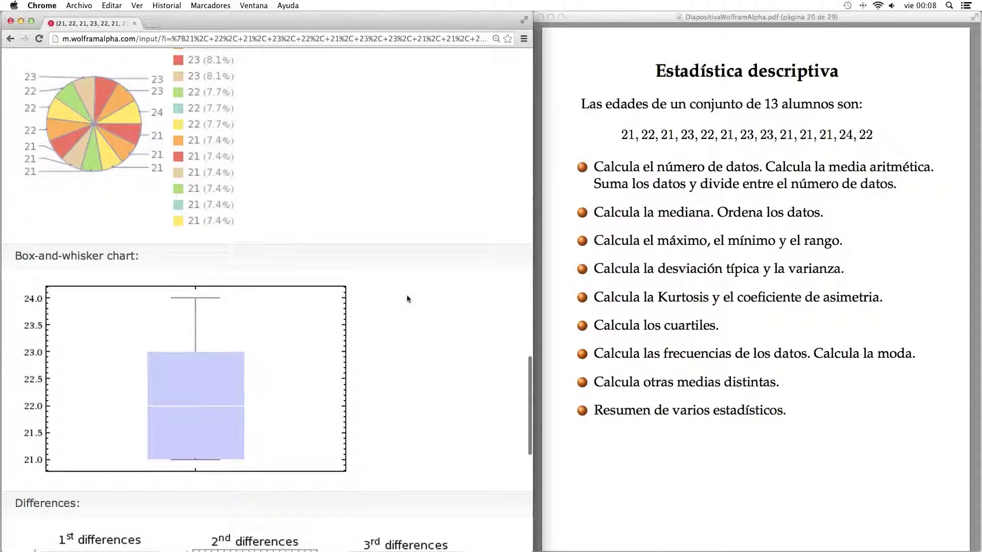
{"action": "scroll", "coordinate": [415, 299], "scroll_direction": "down", "scroll_amount": 8}
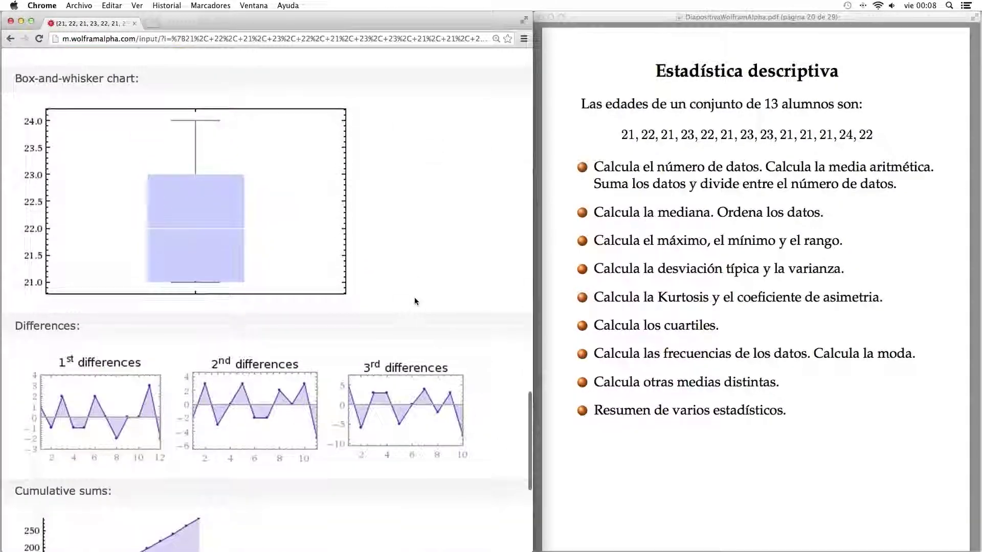
{"action": "scroll", "coordinate": [415, 302], "scroll_direction": "down", "scroll_amount": 2}
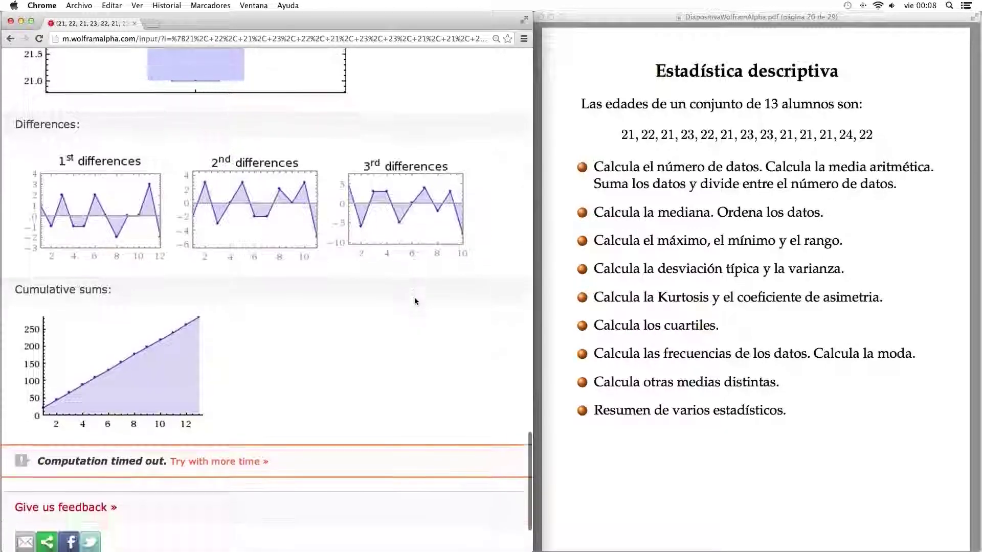